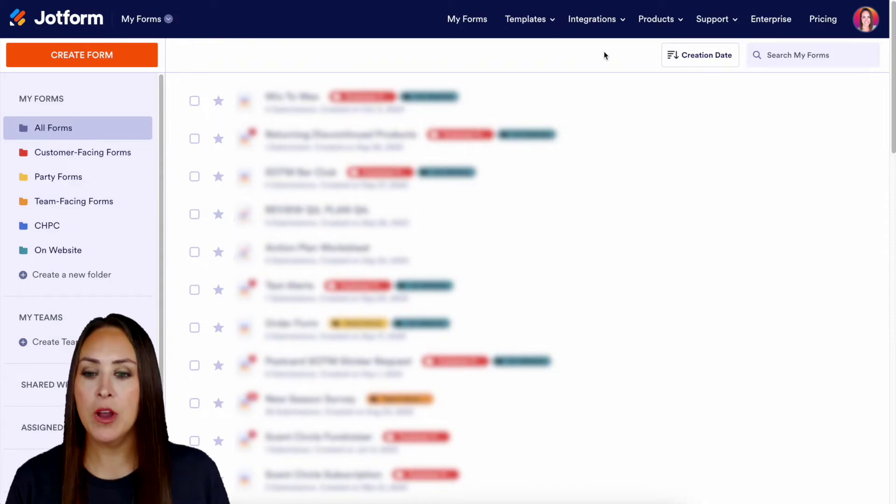
- Go to My Apps and create a new app from scratch
left_click(152, 25)
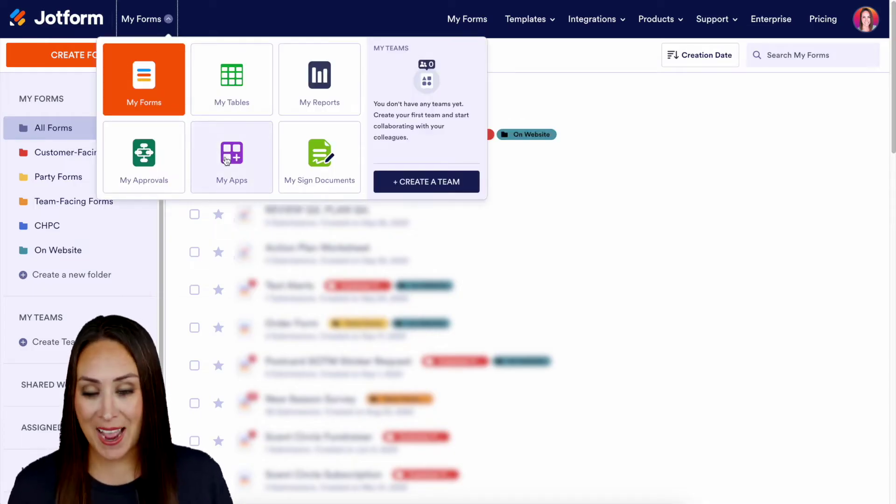
left_click(226, 161)
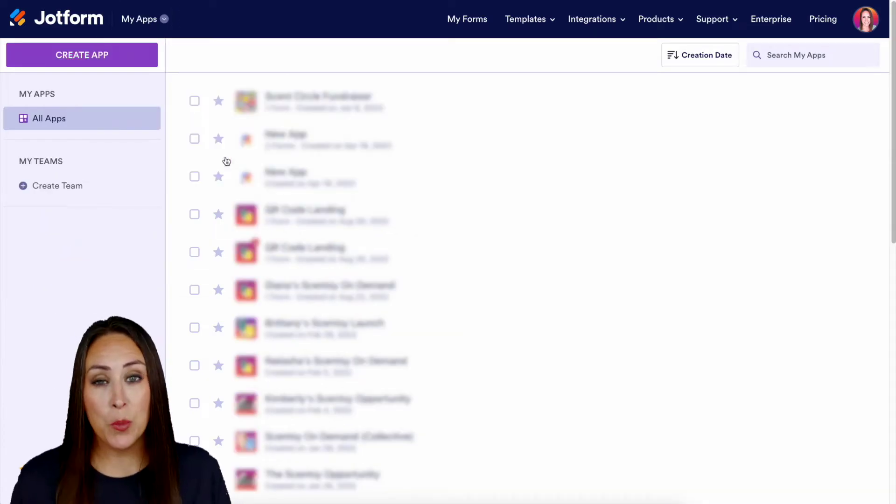
left_click(101, 55)
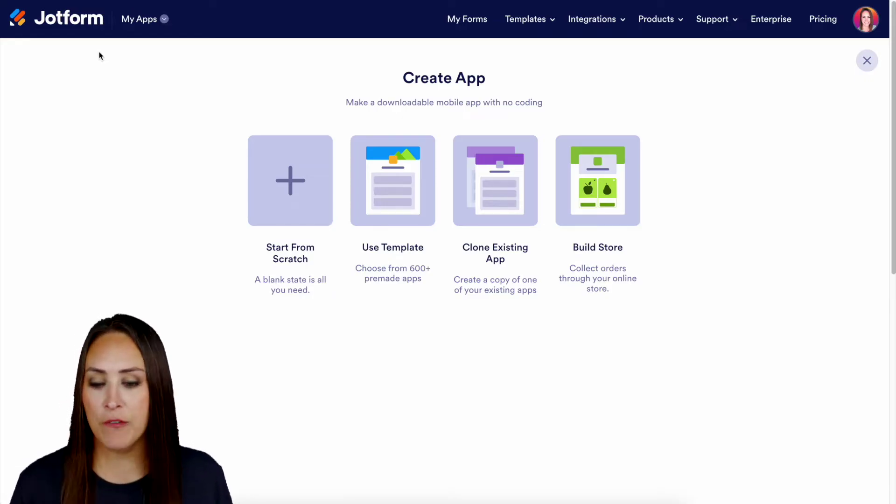
left_click(256, 175)
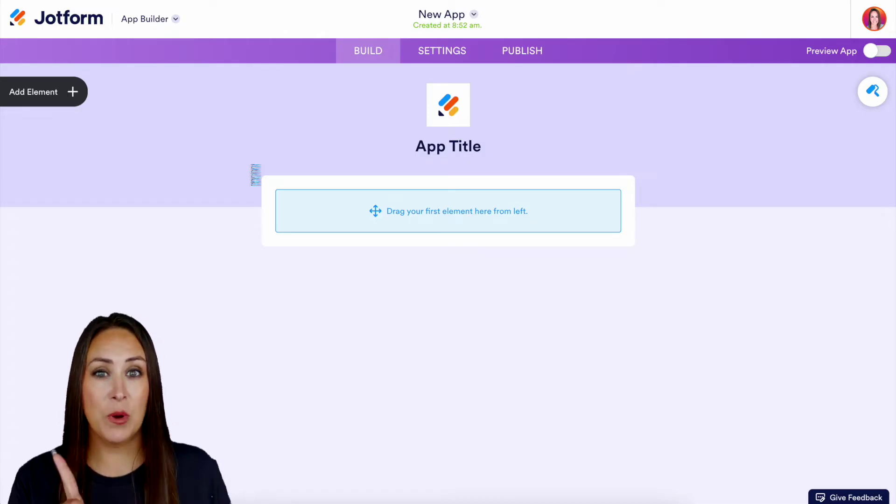
- Add a Heading element as the first element on the app page
left_click(46, 100)
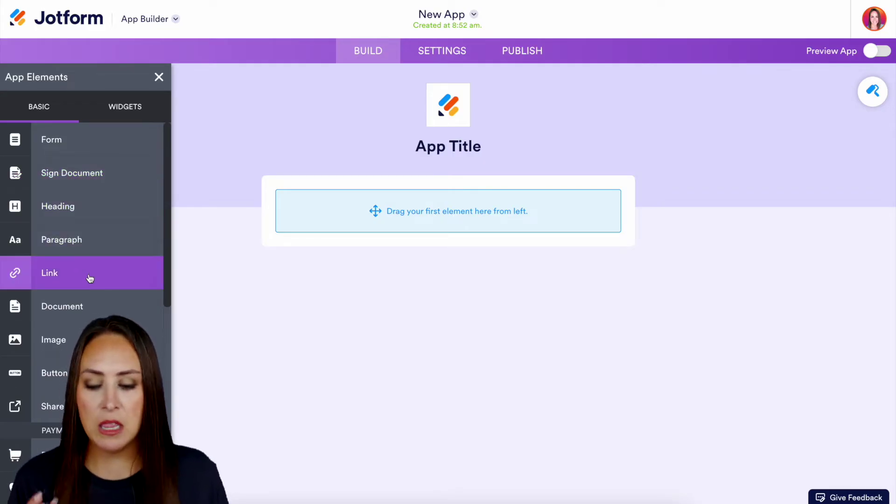
scroll(90, 279, "down", 3)
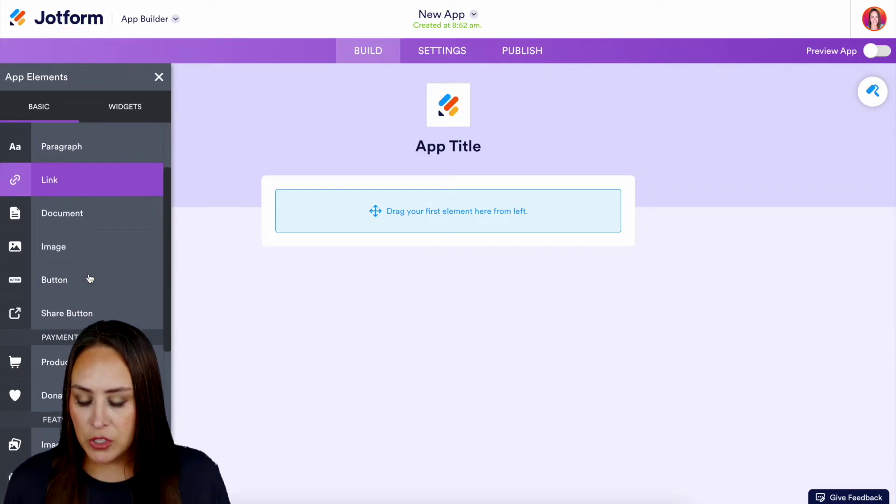
scroll(90, 279, "down", 3)
scroll(95, 313, "up", 4)
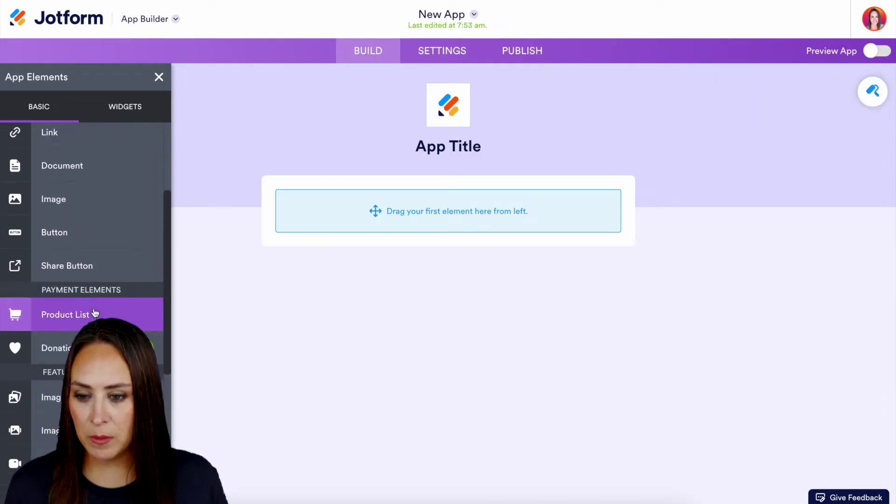
scroll(95, 312, "up", 2)
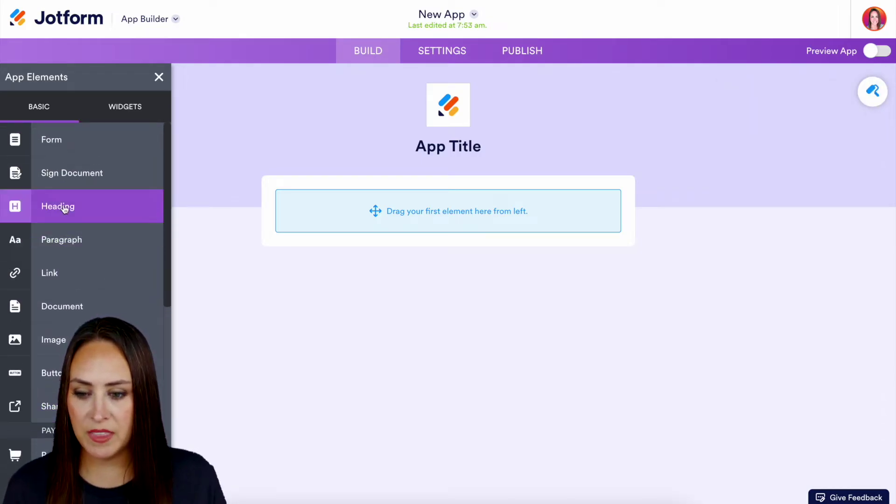
left_click_drag(50, 206, 402, 205)
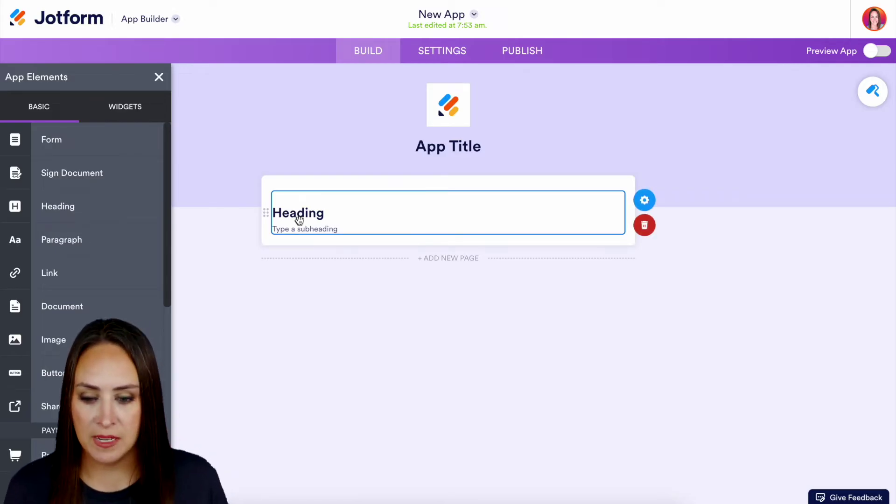
- Set the heading text to "Save The Penguins" and the subheading to "Thank you for your donation to save the penguins."
left_click(645, 200)
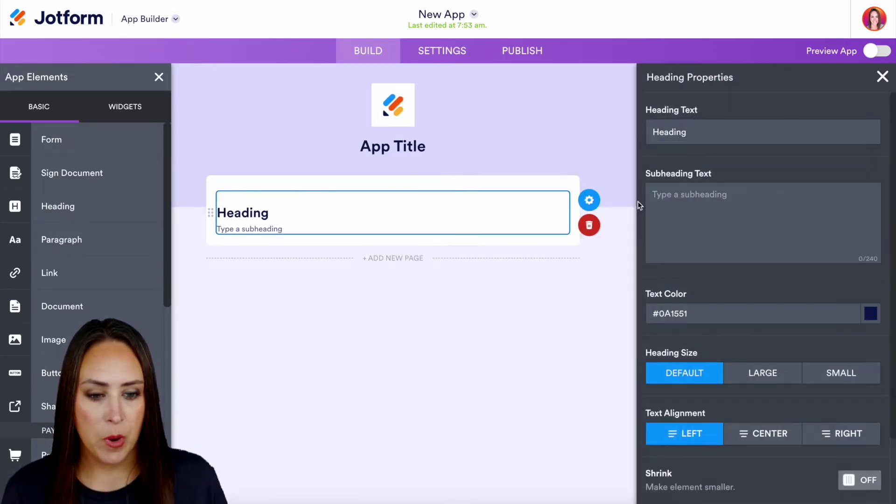
left_click(714, 130)
key("ctrl+a")
type("Save The Penguins")
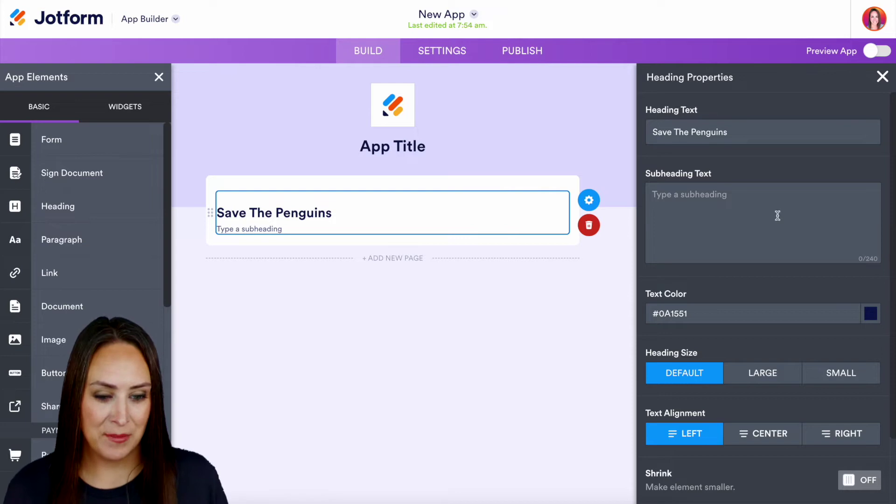
left_click(718, 204)
type("Thank you for your donation to save the penguins.")
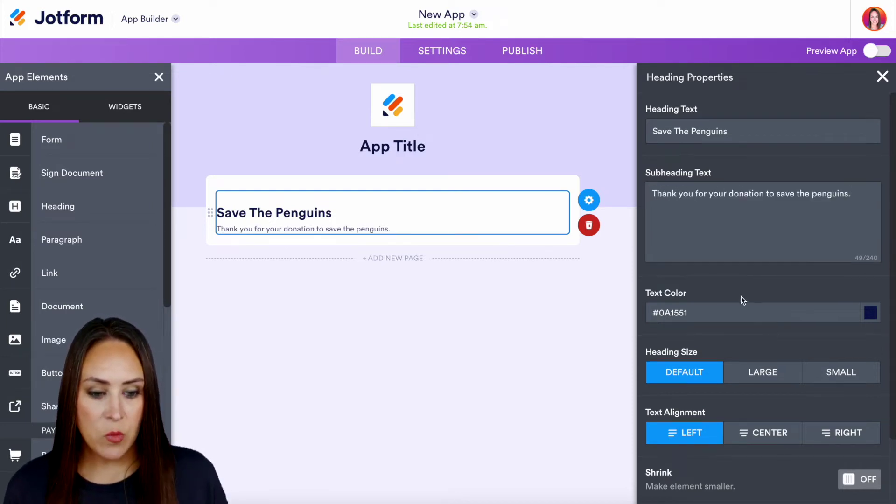
- Set the heading size to Large and its text alignment to Center
scroll(741, 296, "down", 2)
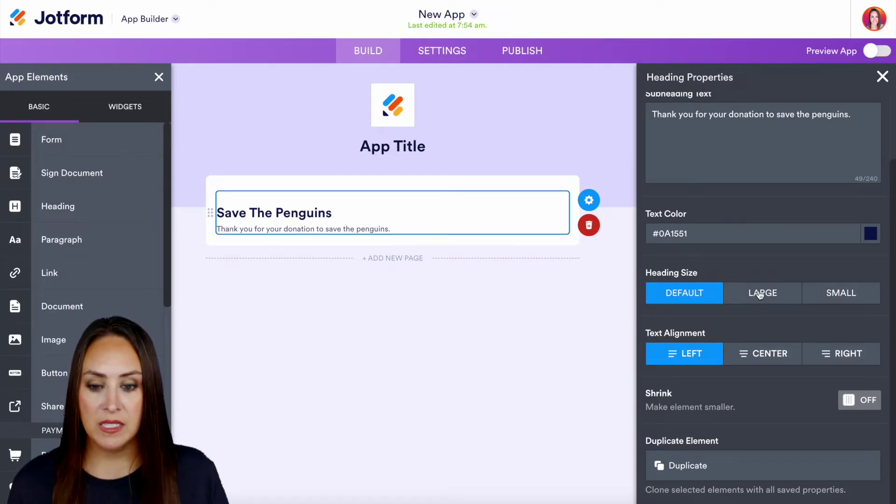
left_click(758, 293)
left_click(825, 294)
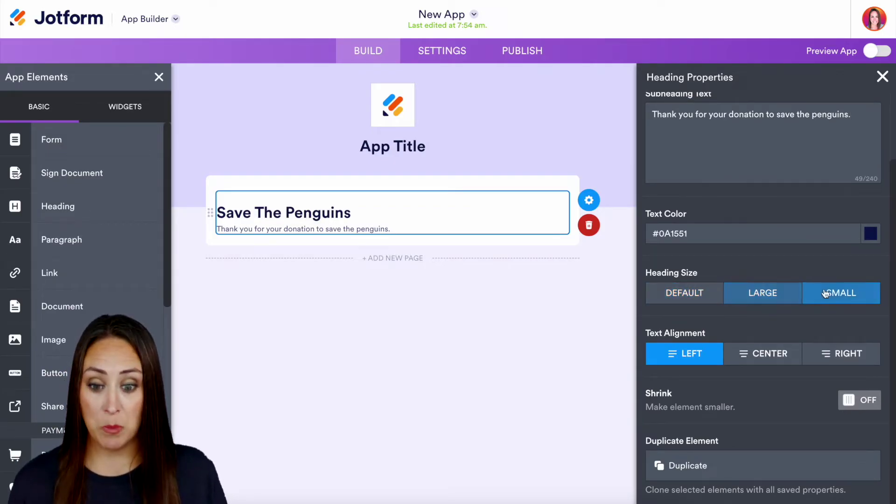
left_click(777, 295)
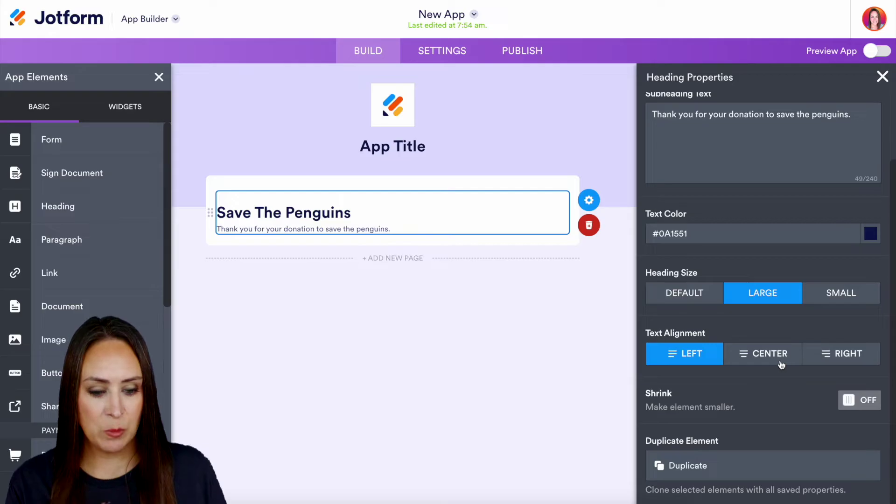
left_click(768, 355)
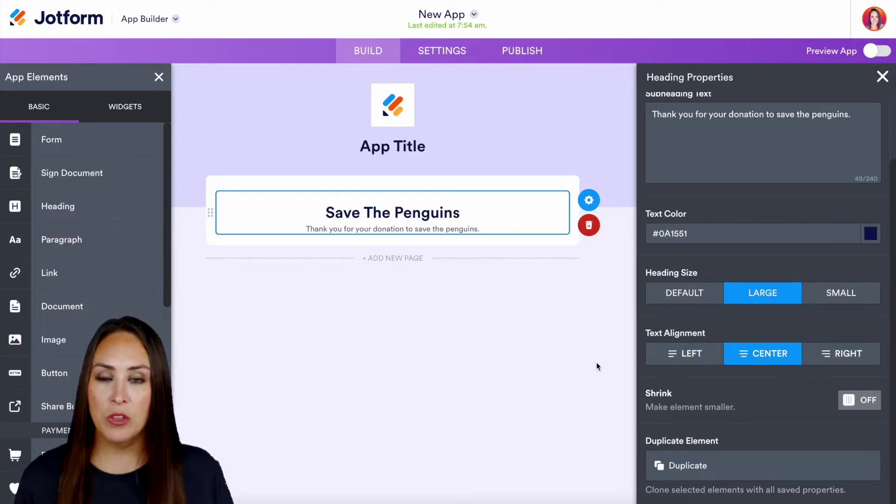
- Add a Donation Box below the heading and give it additional fixed amounts of $5.00 and $100.00
scroll(82, 291, "down", 5)
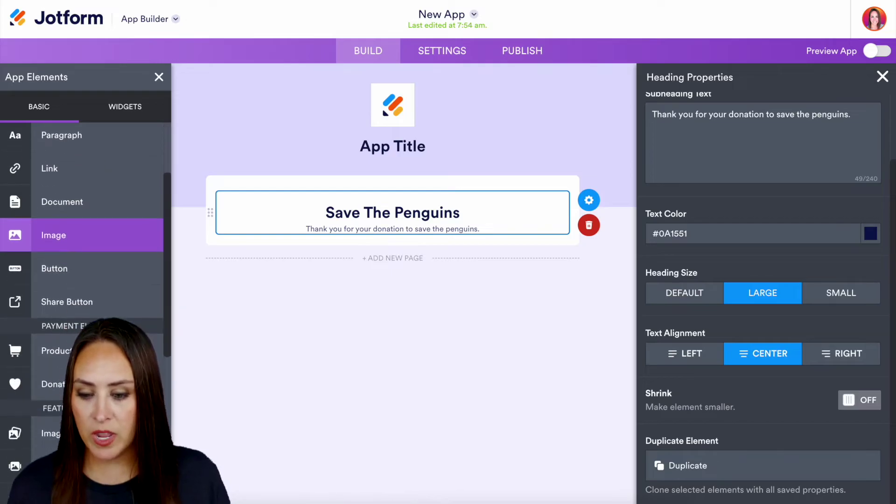
left_click_drag(82, 290, 361, 268)
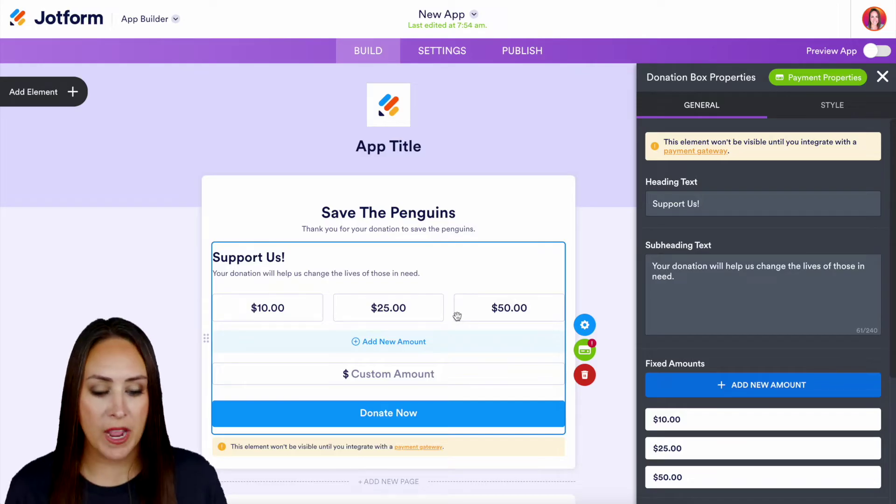
scroll(780, 331, "down", 3)
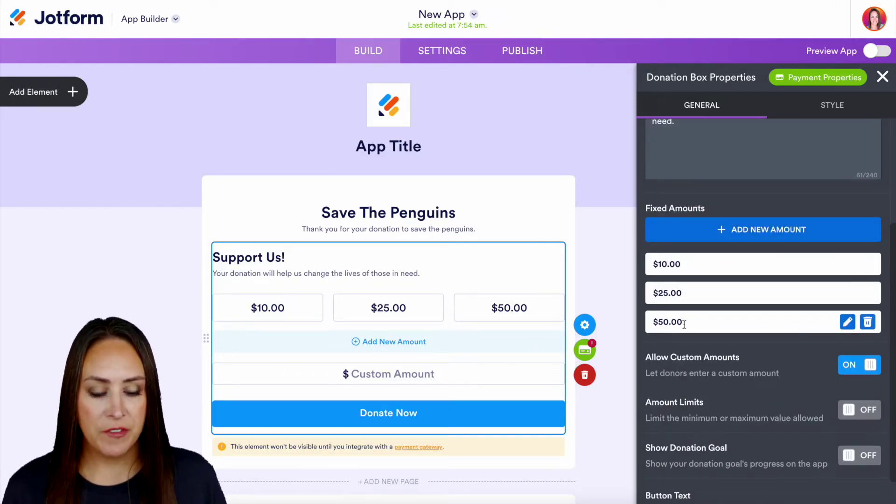
left_click(753, 234)
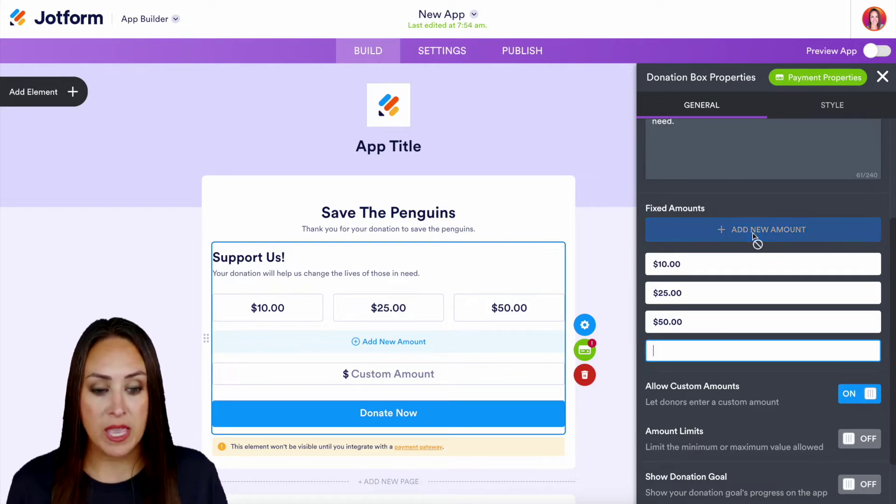
type("5.00")
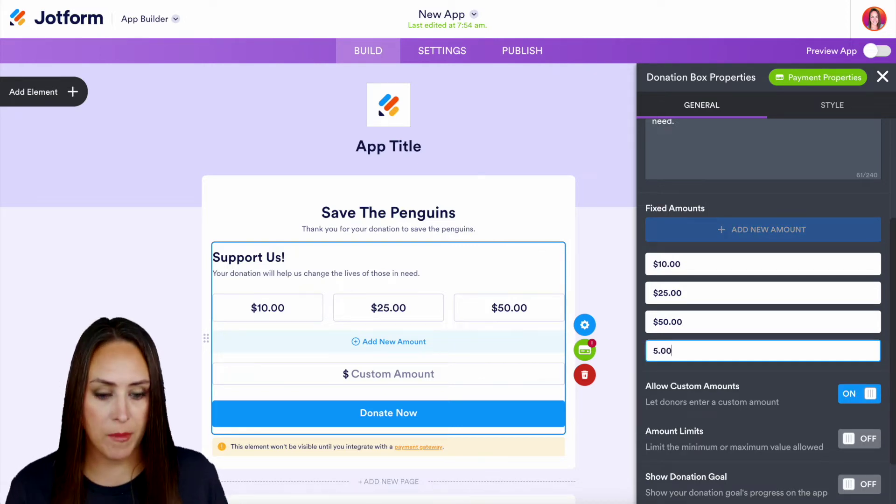
left_click(771, 365)
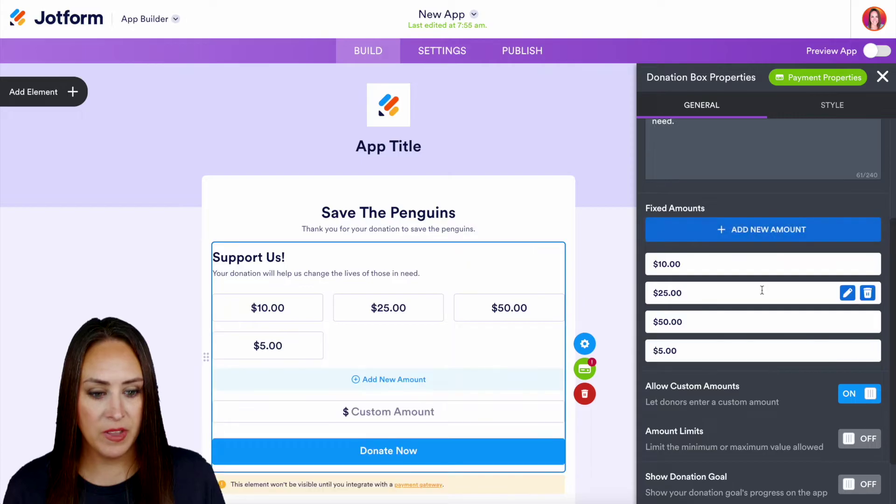
left_click(747, 231)
type("100.00")
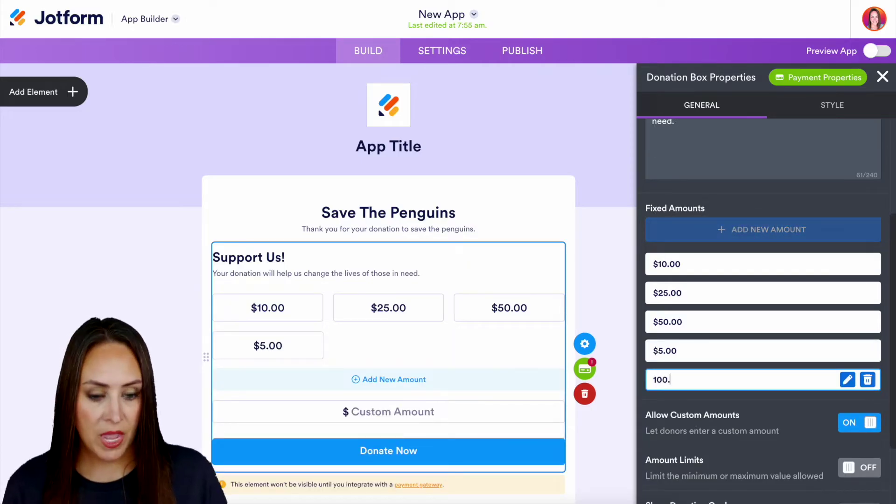
left_click(777, 411)
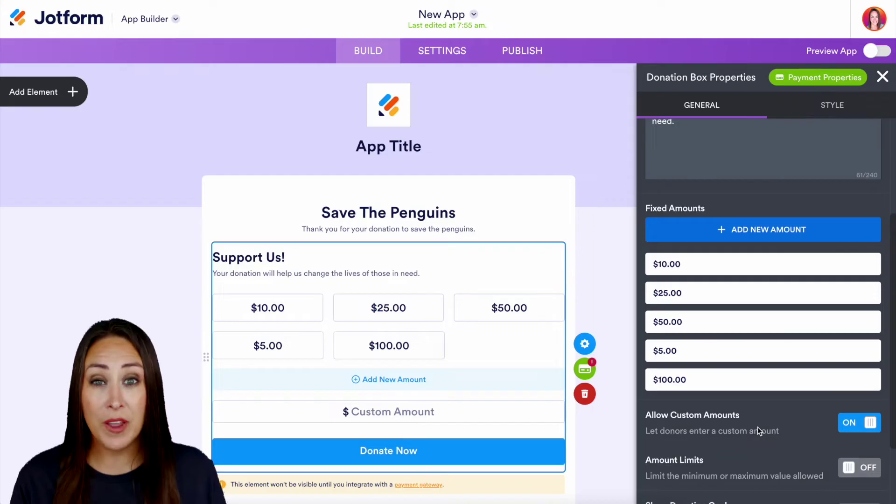
- Turn on amount limits for the donation box and set the minimum to $1.00
scroll(757, 427, "down", 2)
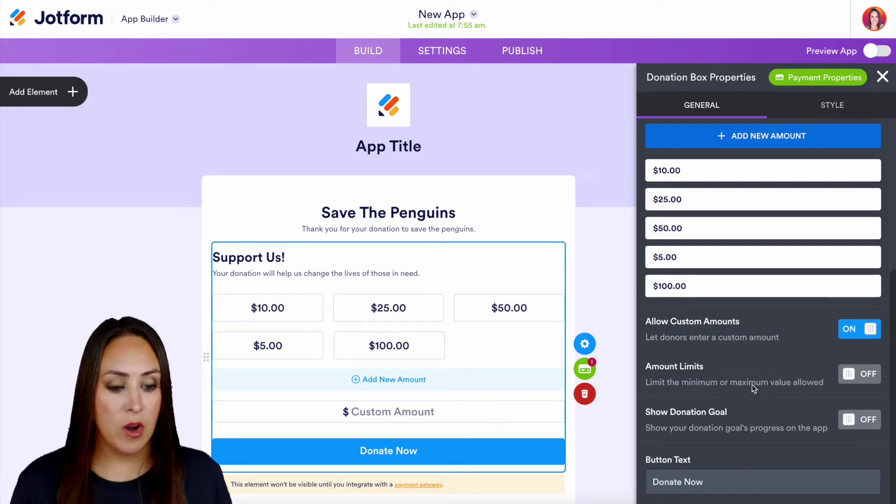
left_click(859, 374)
left_click(712, 428)
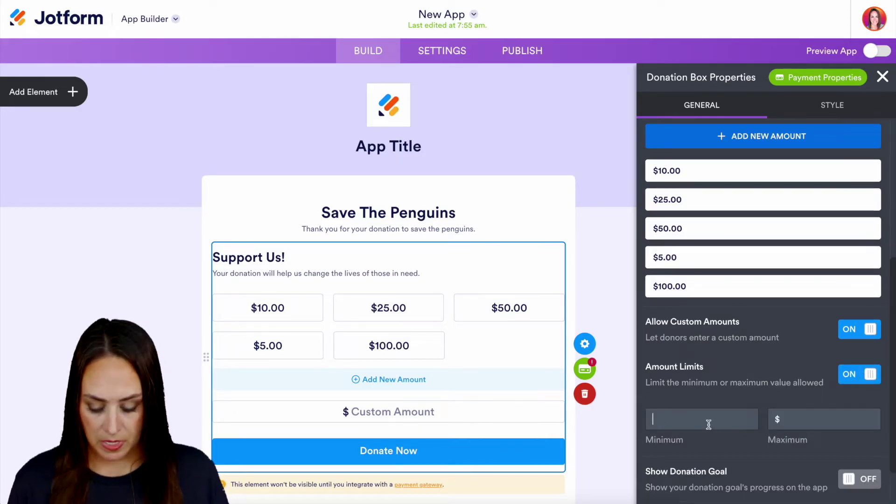
type("1")
- Show the donation goal in the donation box and set it to $5,000
scroll(754, 446, "down", 1)
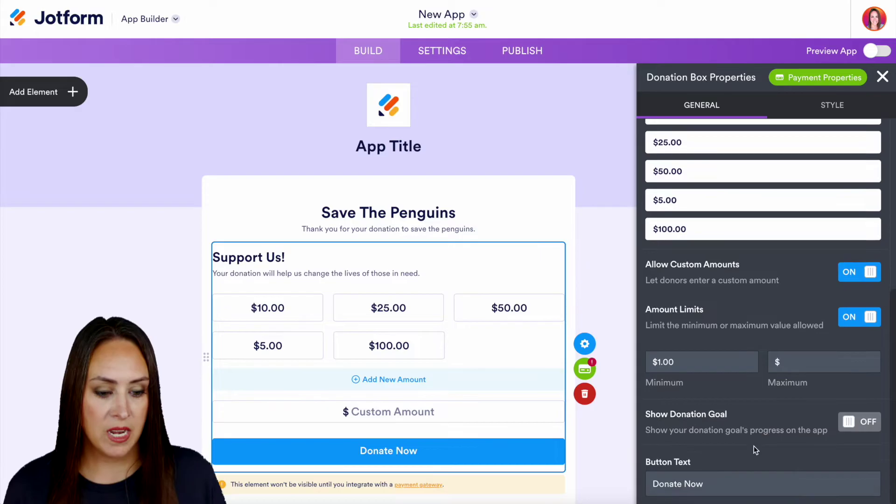
left_click(862, 424)
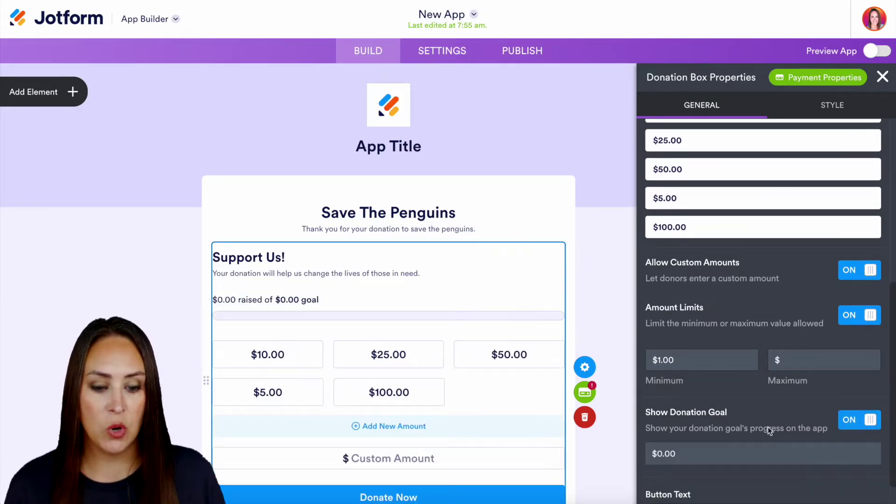
scroll(763, 419, "down", 1)
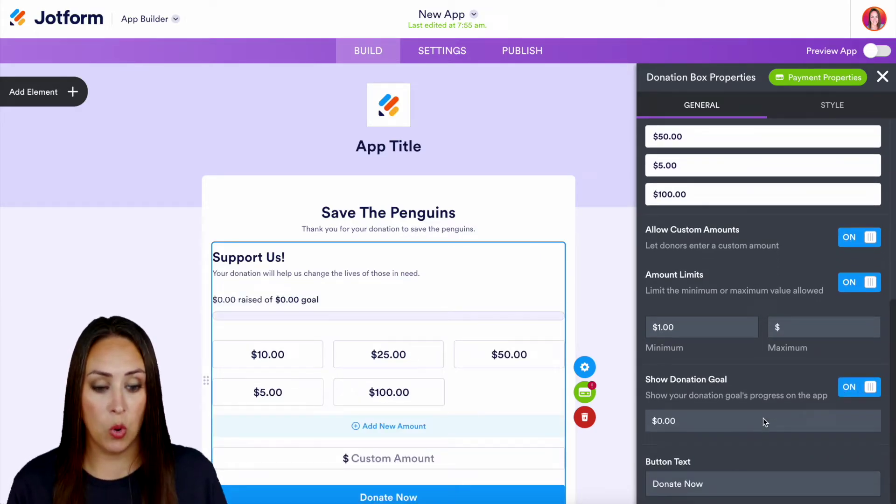
left_click(691, 423)
key("BackSpace")
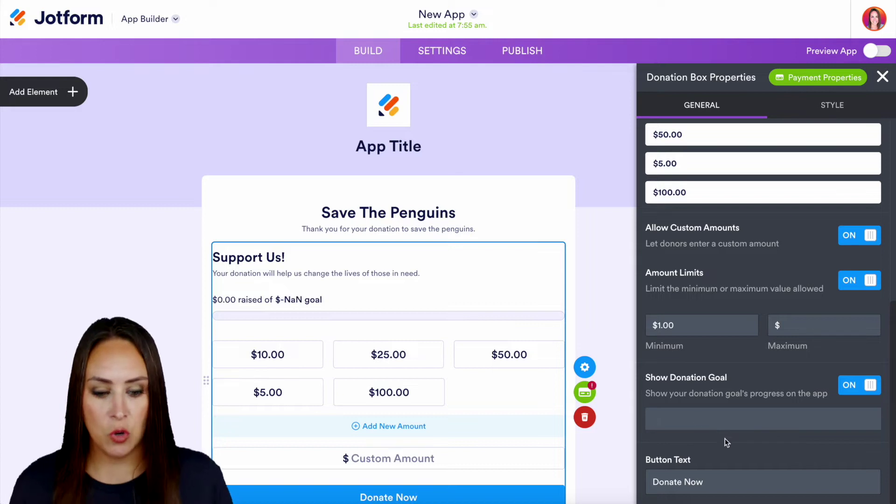
type("5,000")
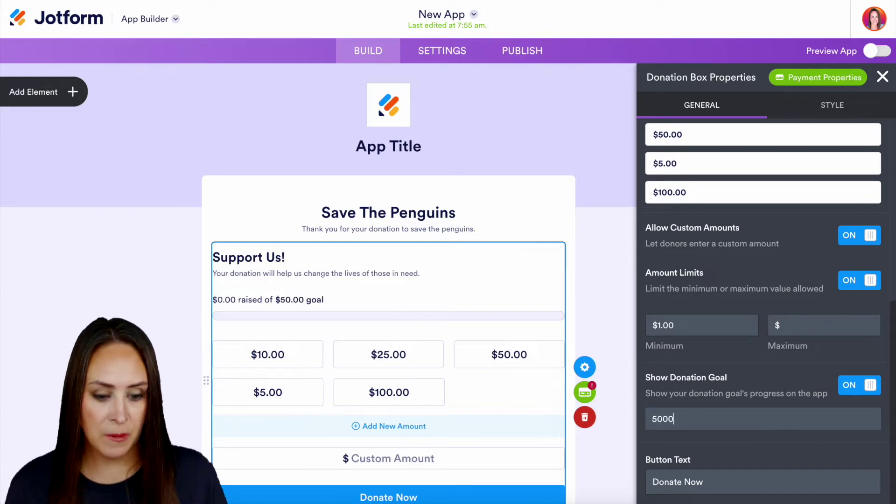
left_click(737, 446)
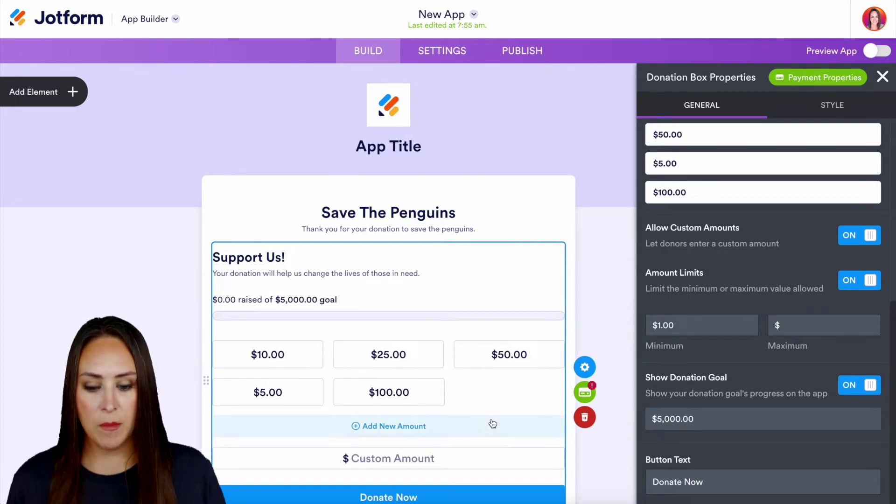
- Give the donation box rounded button corners and center its heading text
scroll(492, 420, "down", 4)
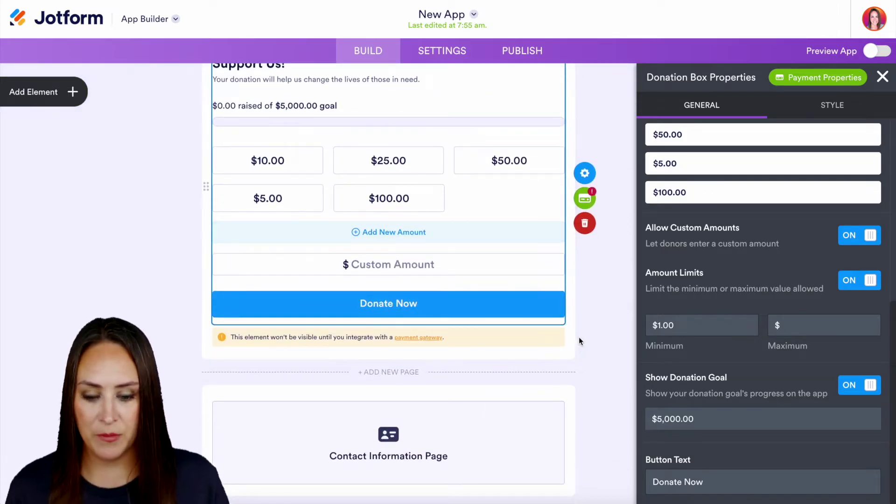
scroll(792, 334, "up", 2)
scroll(791, 335, "up", 5)
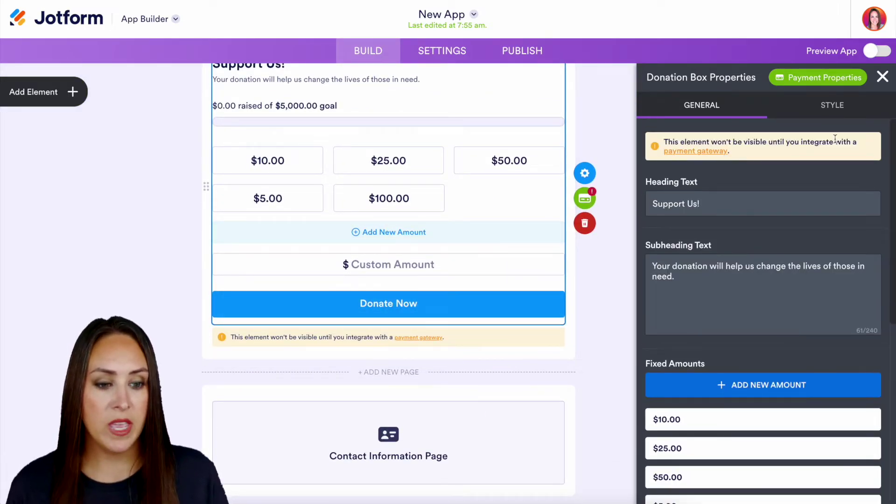
left_click(837, 108)
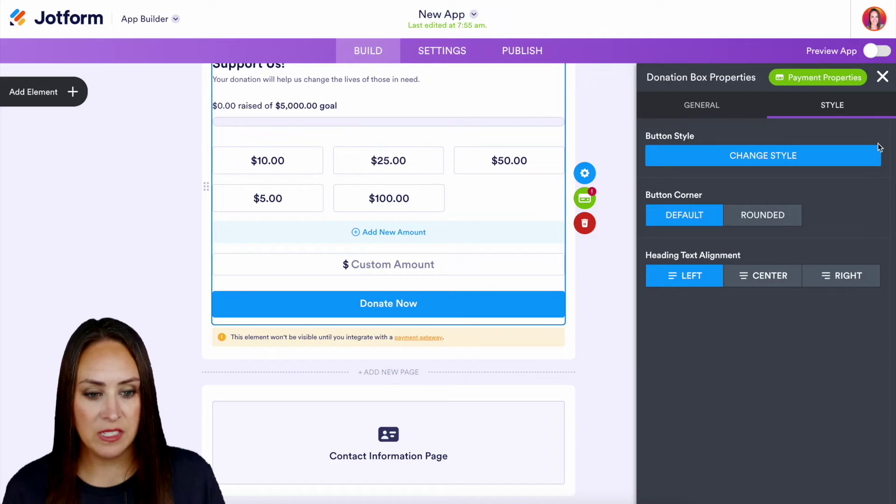
left_click(779, 224)
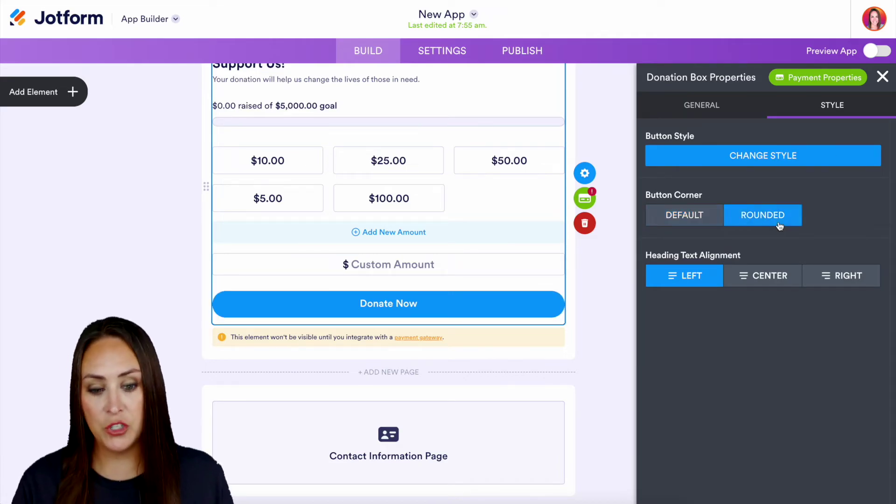
left_click(761, 276)
scroll(541, 252, "up", 4)
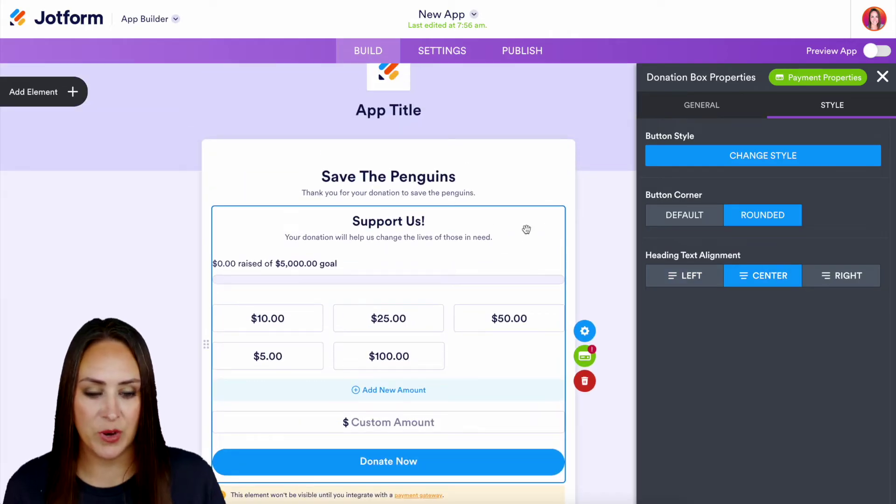
- Add a Stripe payment integration with Test Mode enabled for the donation box and close the payment properties
left_click(703, 105)
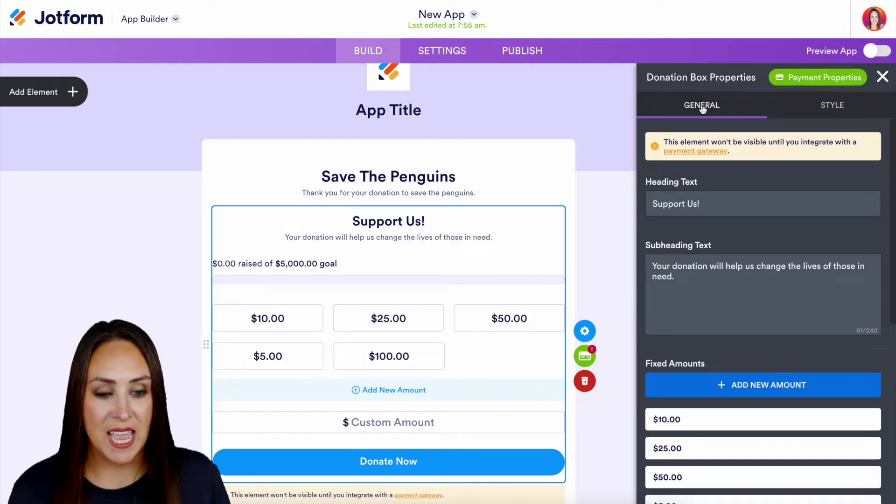
left_click(816, 81)
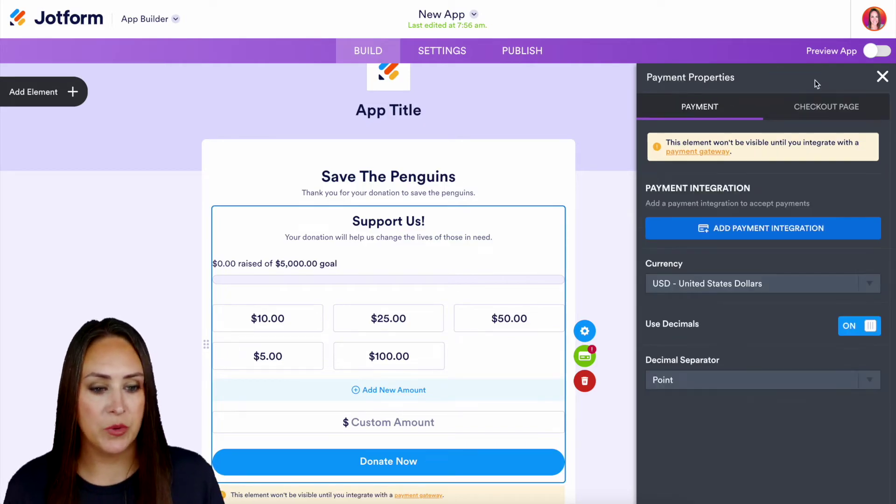
left_click(780, 230)
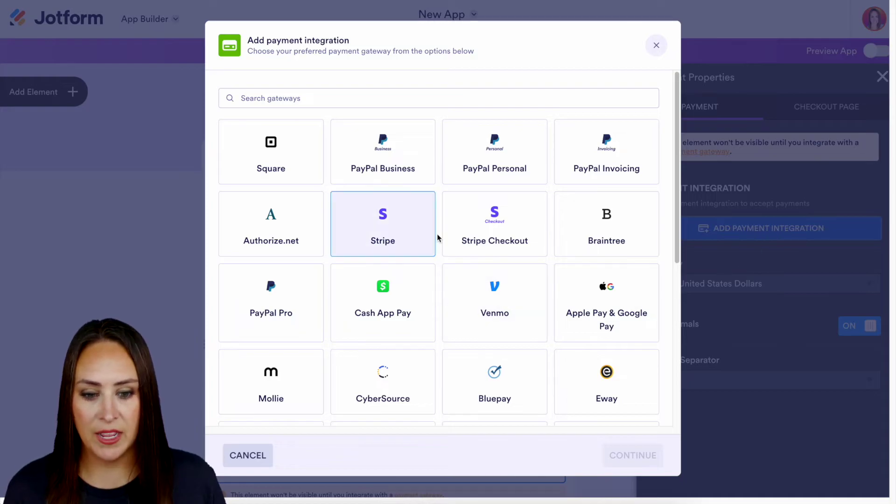
double_click(411, 238)
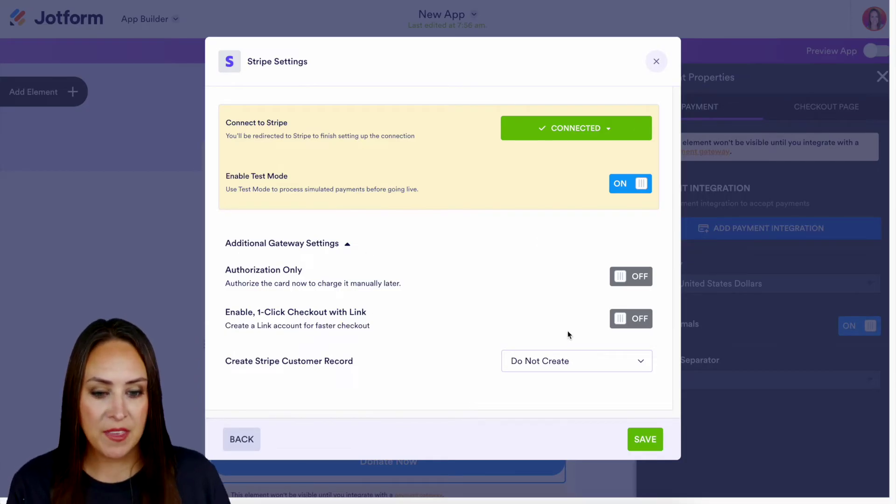
left_click(649, 441)
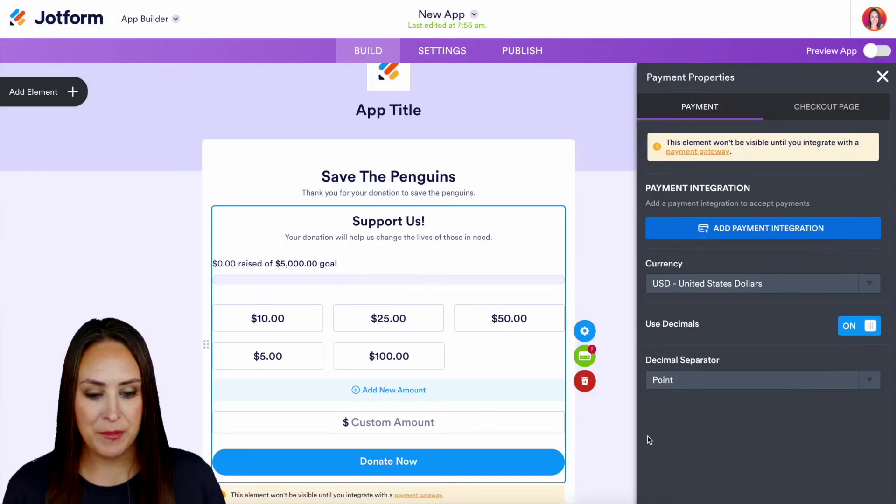
scroll(610, 346, "down", 1)
scroll(609, 346, "down", 3)
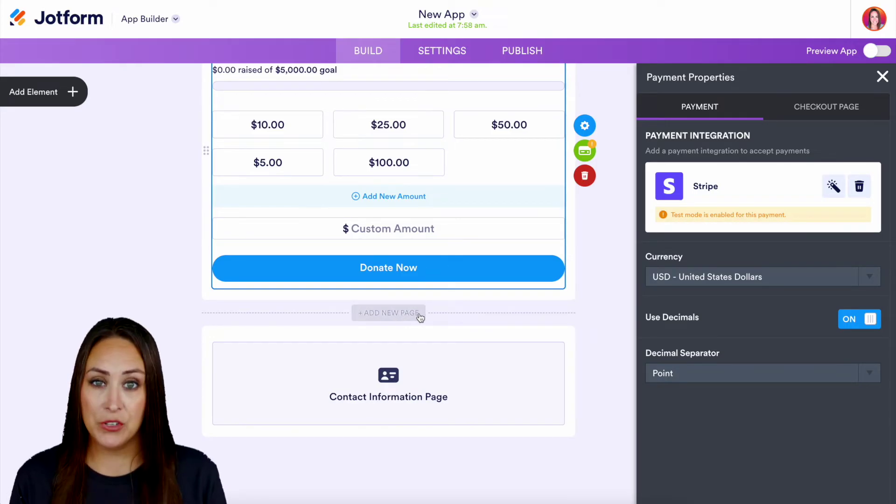
left_click(551, 293)
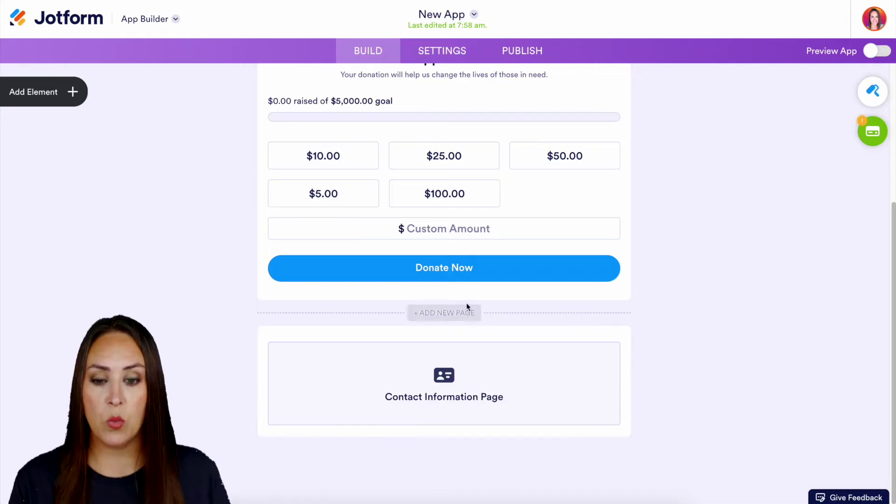
- Add a new page below the donation box page and rename it Contact Us
scroll(531, 145, "up", 2)
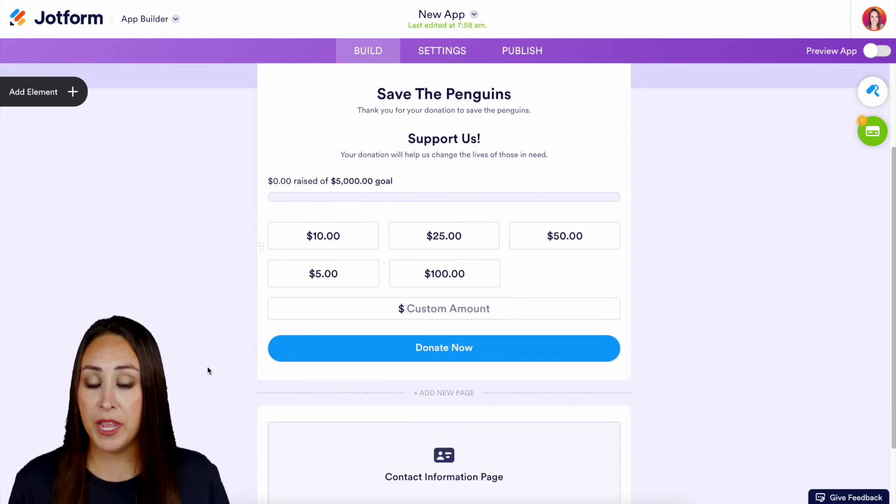
scroll(417, 242, "down", 2)
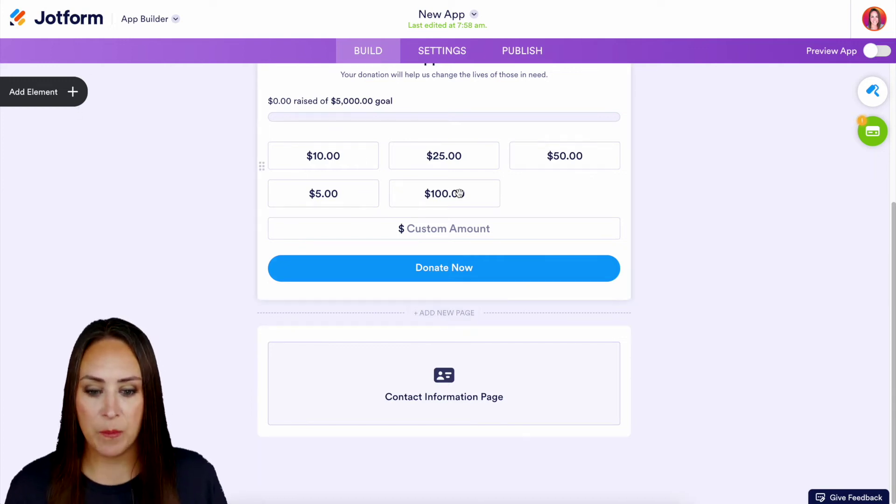
left_click(466, 319)
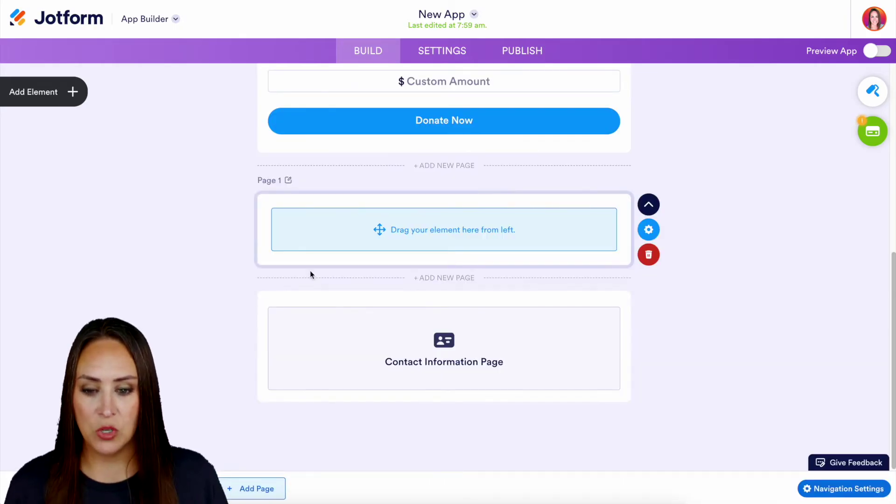
left_click(287, 182)
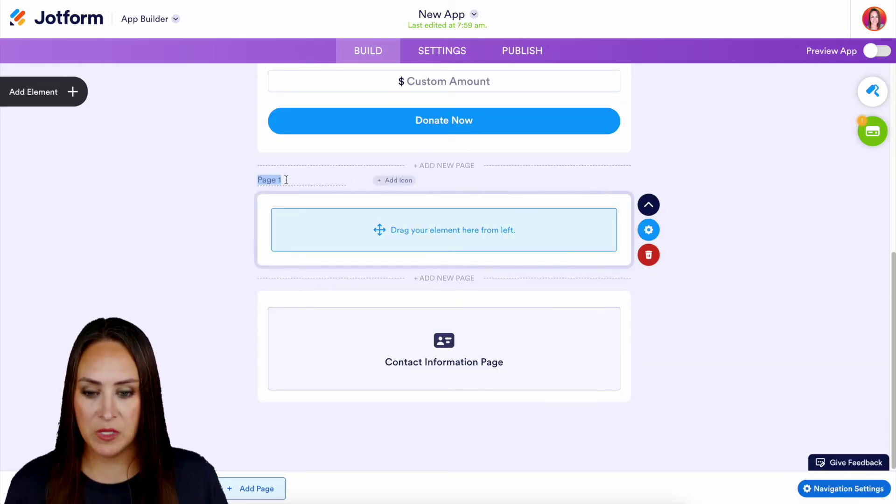
type("Contact Us")
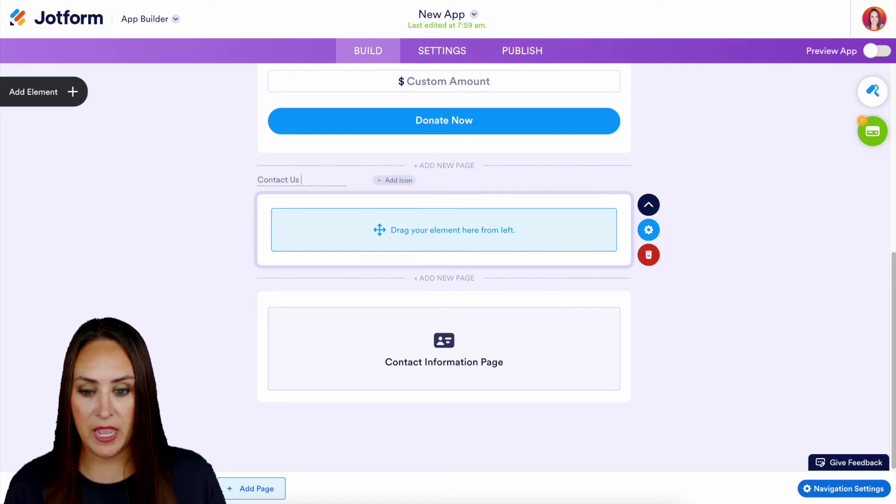
left_click(173, 187)
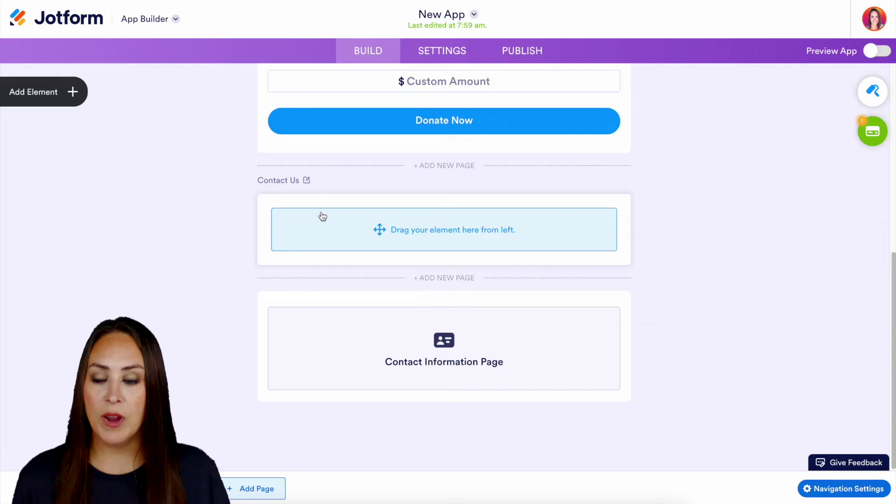
- Add a Map element to the Contact Us page and place a Social Follow element above it
left_click(66, 98)
scroll(121, 270, "down", 2)
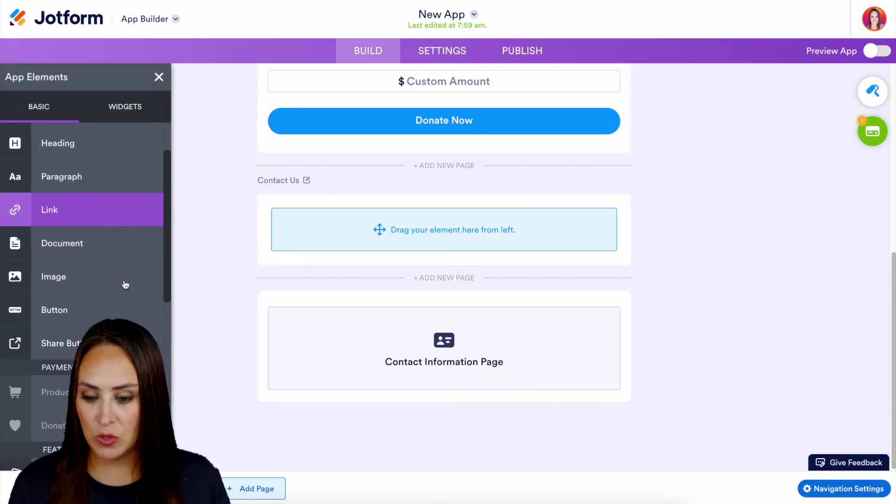
scroll(125, 285, "down", 5)
left_click_drag(125, 313, 334, 246)
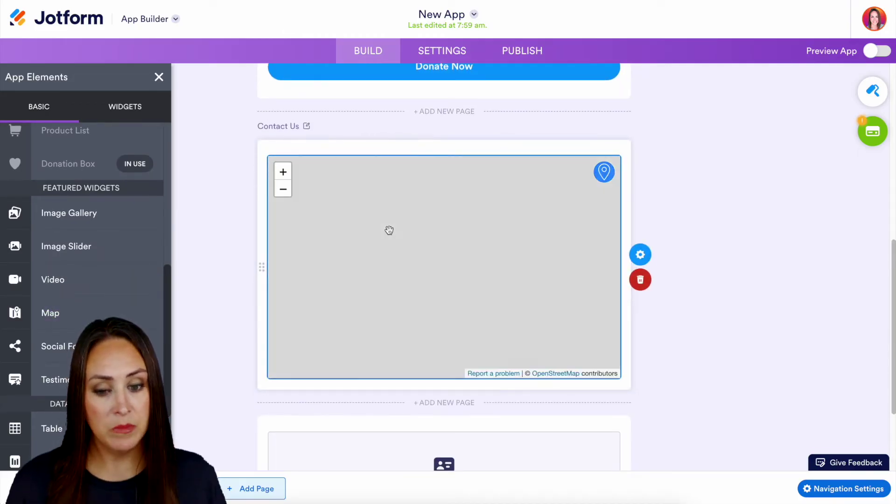
scroll(70, 290, "down", 3)
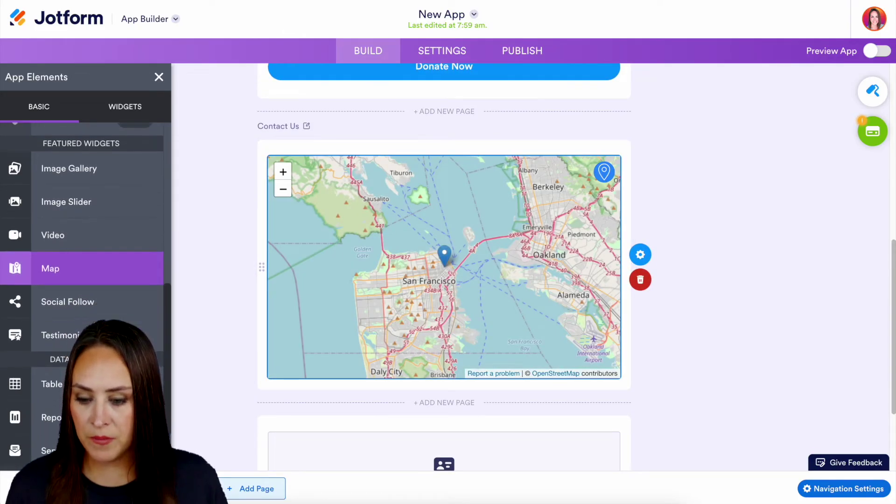
left_click_drag(40, 238, 376, 176)
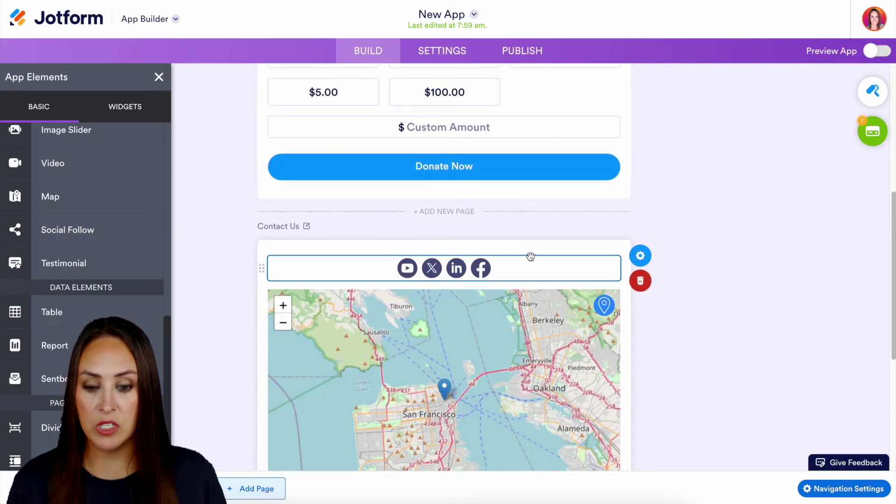
- Add another page after the Contact Us page and rename it Testimonials
scroll(130, 198, "up", 4)
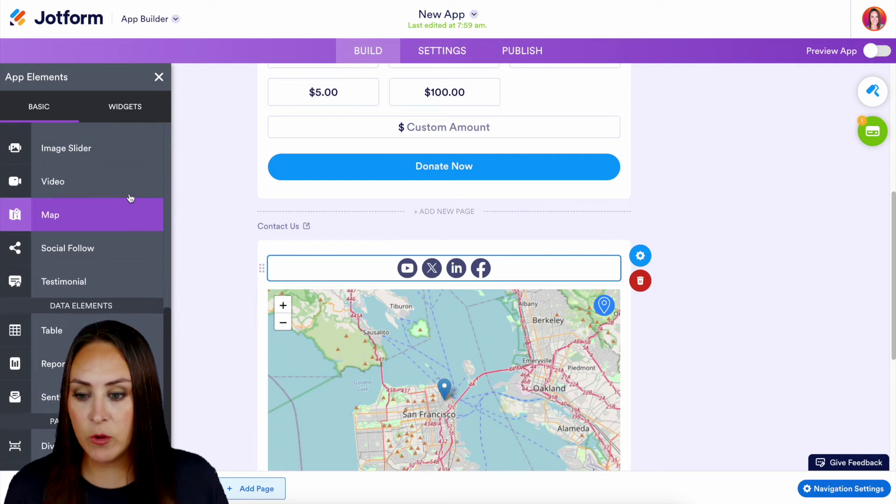
scroll(130, 198, "up", 5)
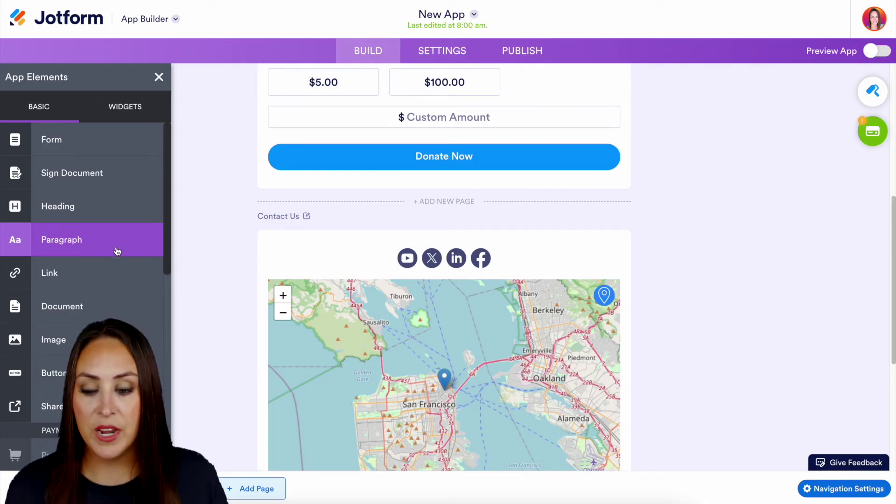
scroll(446, 289, "down", 5)
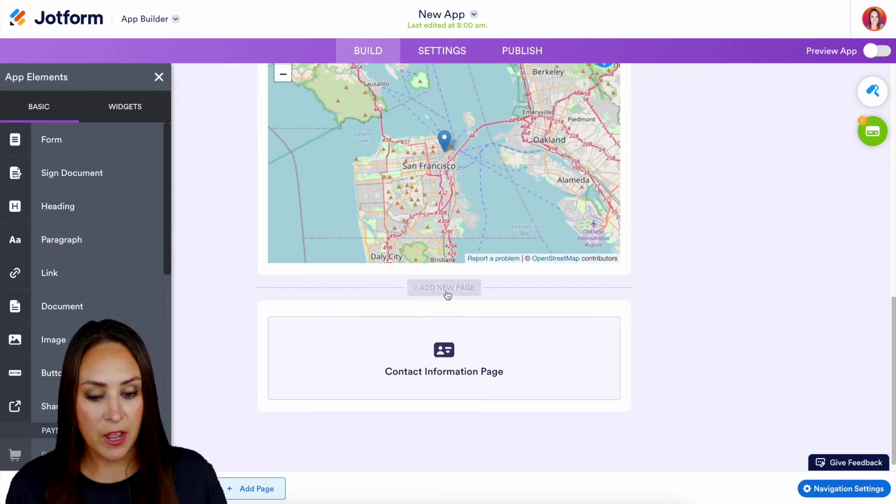
left_click(446, 288)
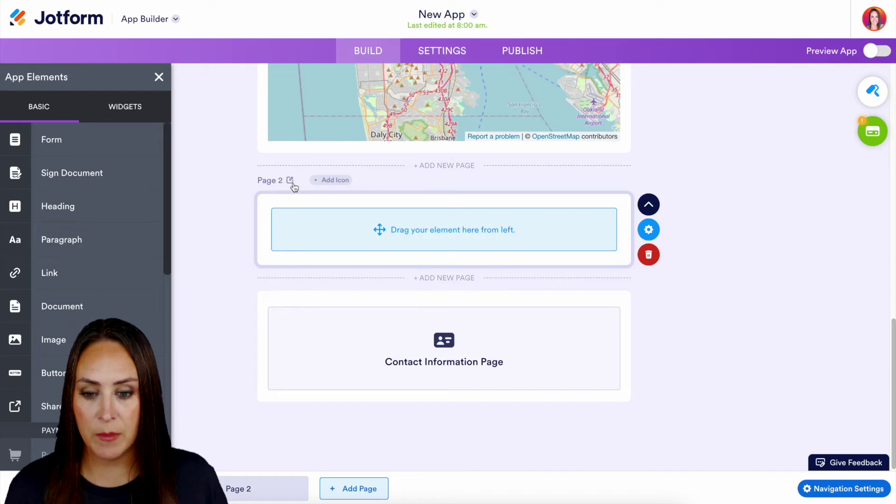
left_click(289, 181)
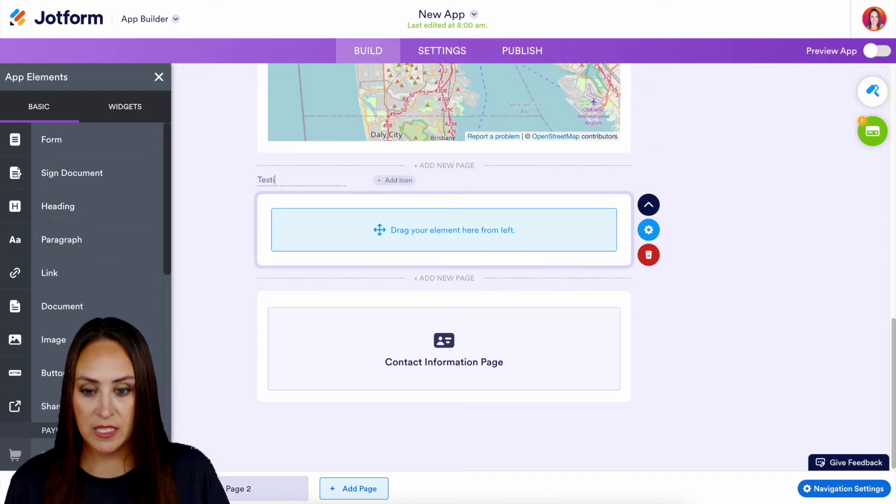
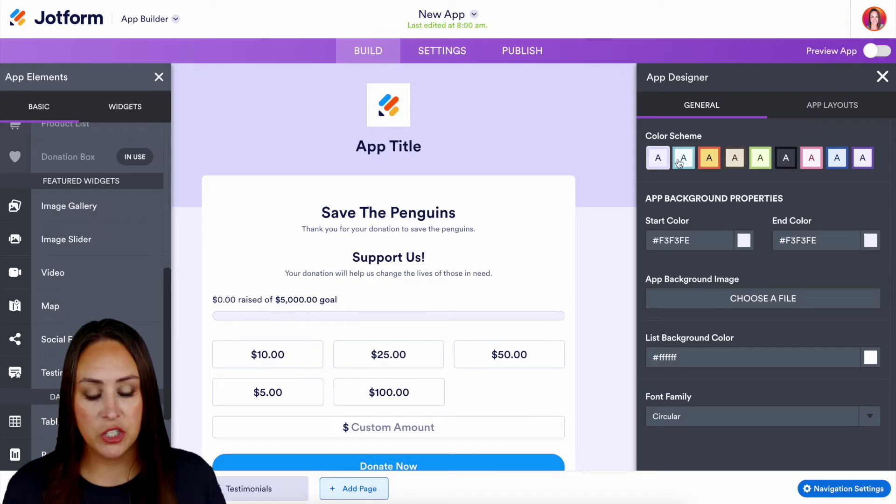
- Apply the dark color scheme to the app and look over the available app layouts
left_click(787, 160)
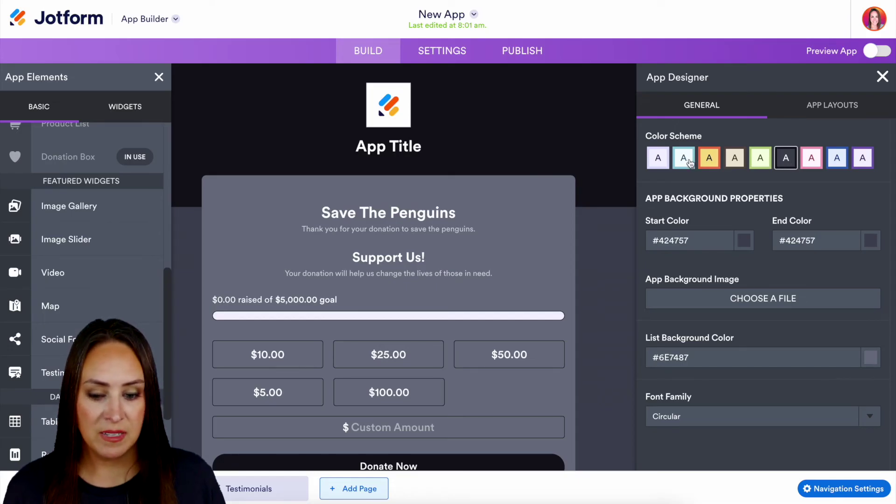
scroll(586, 207, "down", 15)
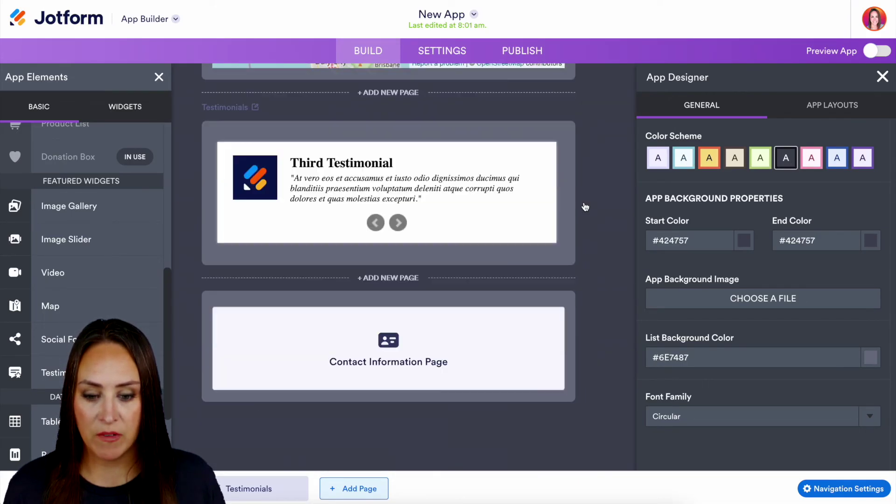
scroll(584, 202, "up", 15)
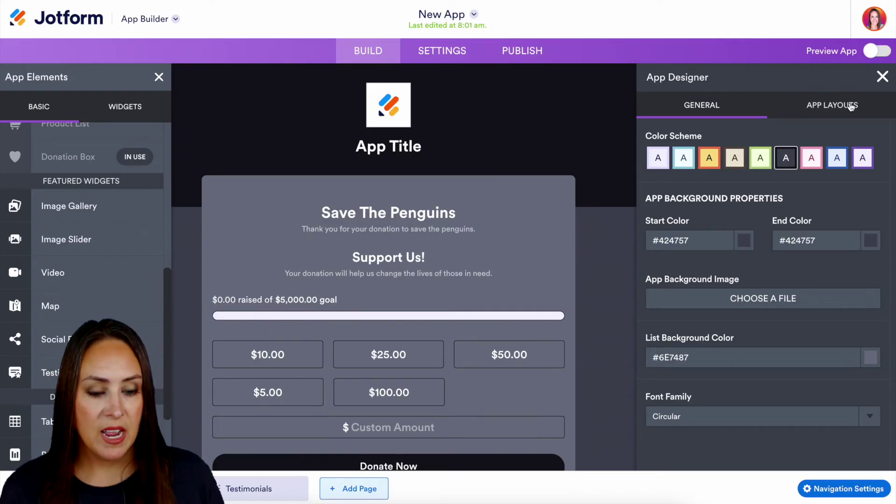
left_click(852, 106)
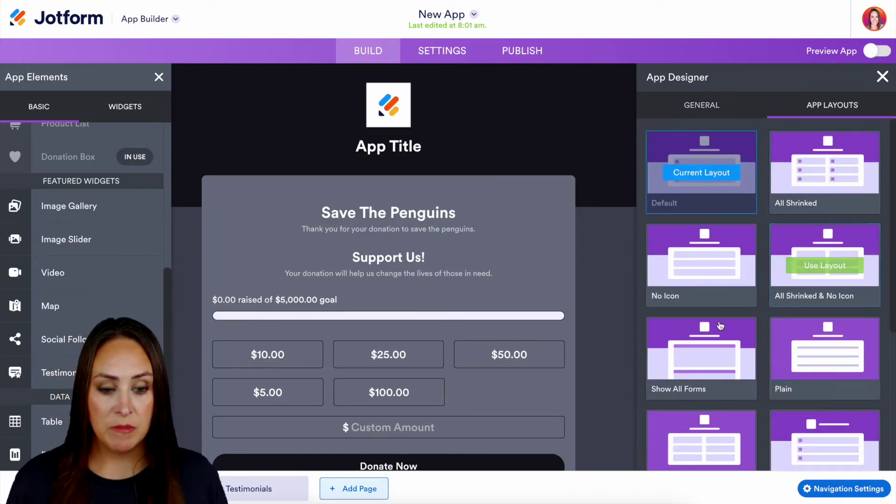
left_click(883, 77)
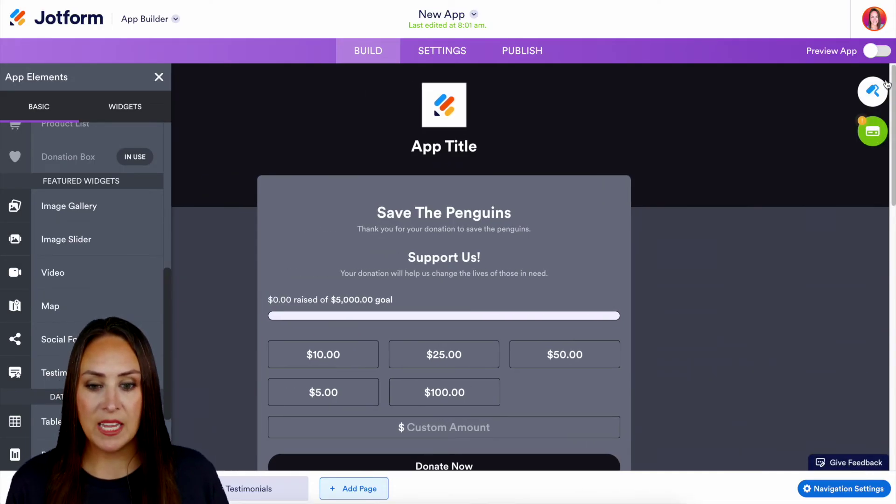
- Rename the app as Save The Penguins in its name and icon settings
left_click(445, 59)
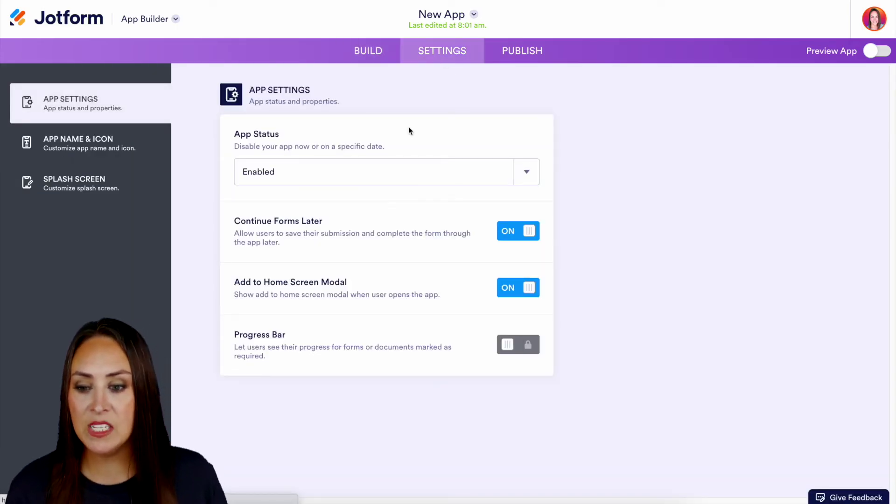
left_click(67, 150)
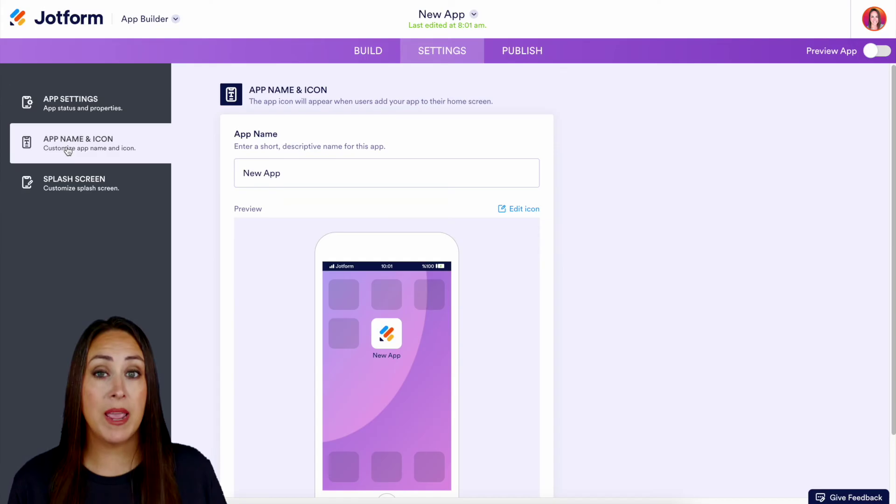
triple_click(306, 176)
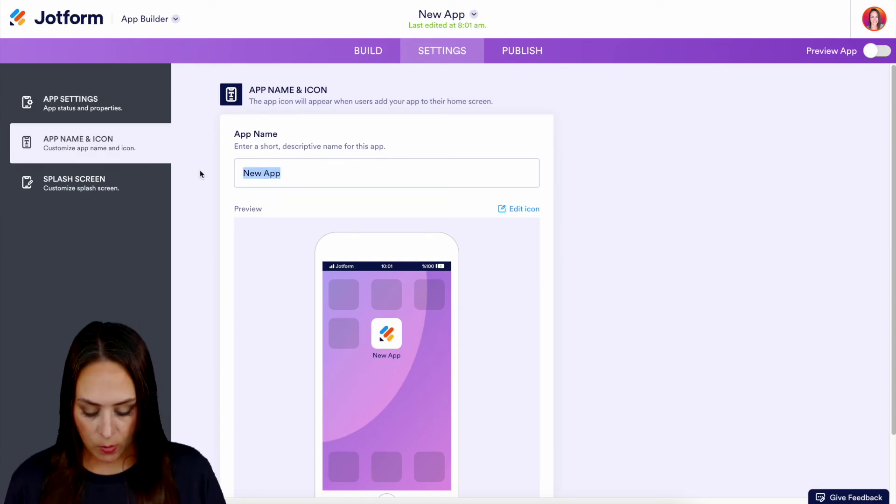
type("Save The Penguins")
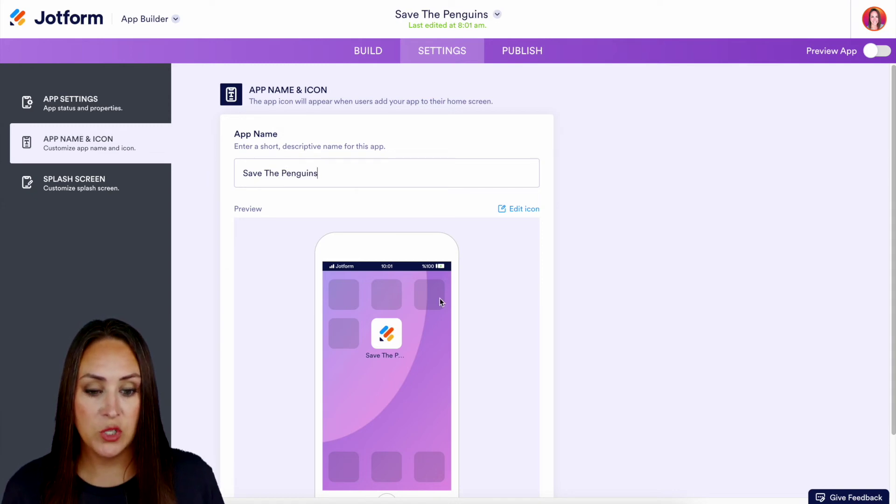
- Set the app icon to the solid full-body penguin from the animal icon category and close the icon properties
left_click(527, 211)
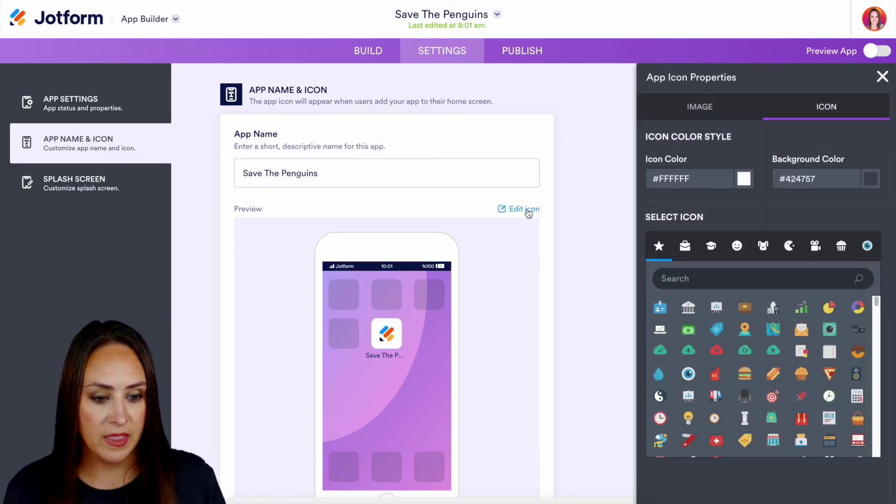
left_click(763, 248)
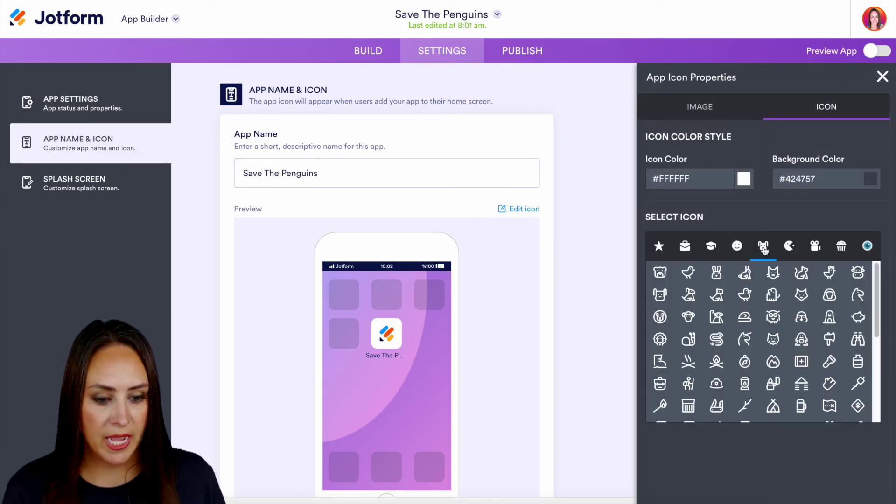
scroll(773, 374, "down", 3)
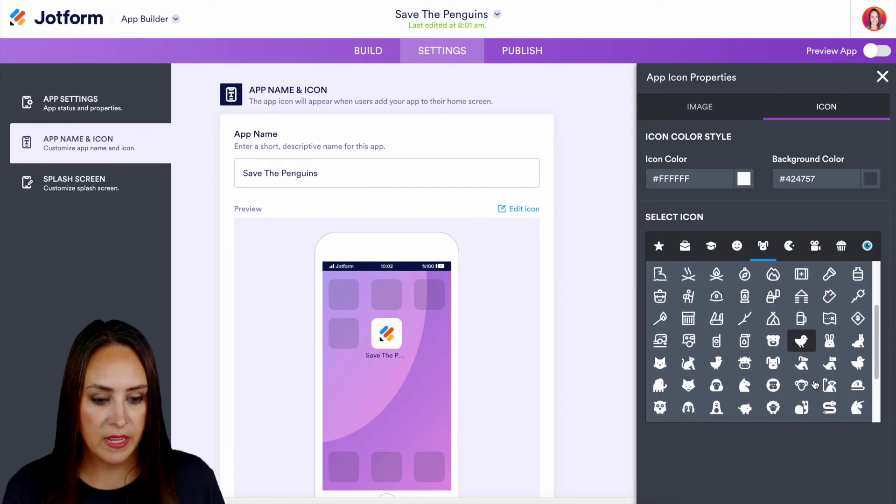
scroll(794, 364, "down", 2)
left_click(719, 348)
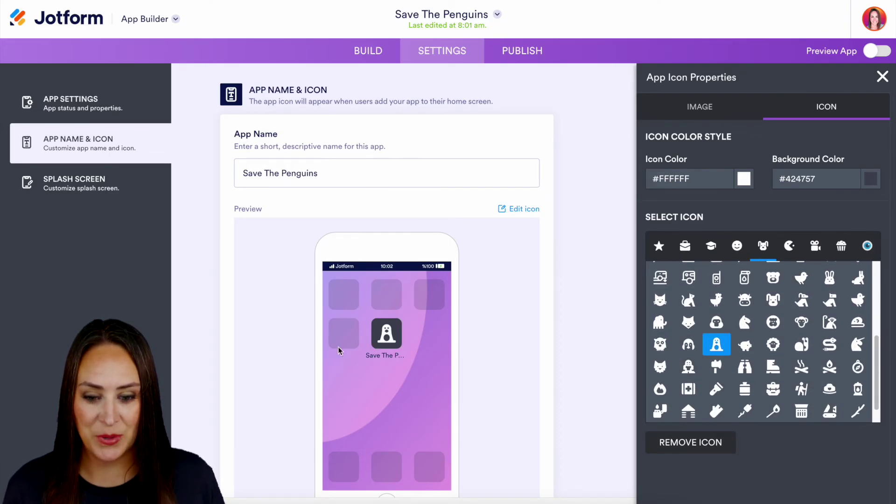
left_click(882, 76)
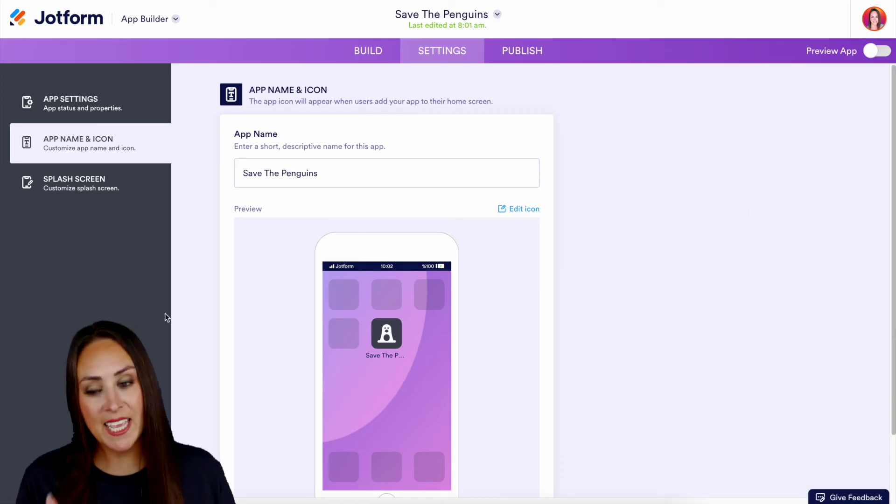
- Look over the splash screen preview and its background and font color options
left_click(84, 189)
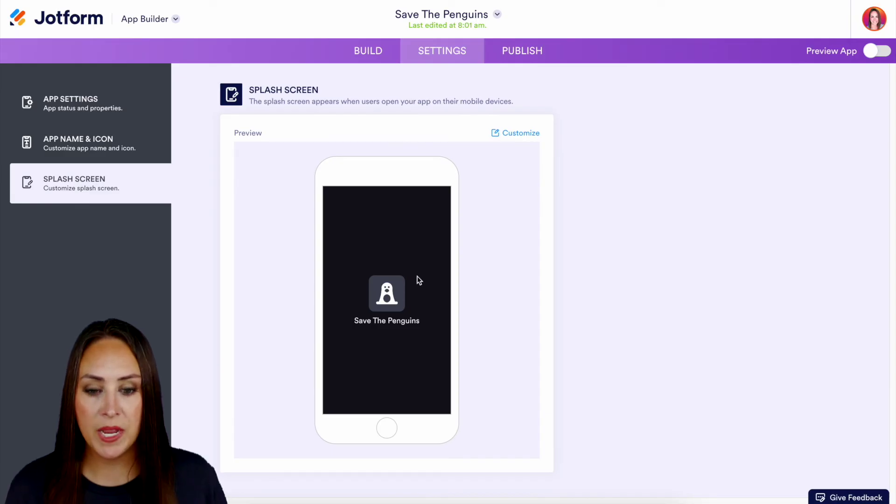
left_click(519, 135)
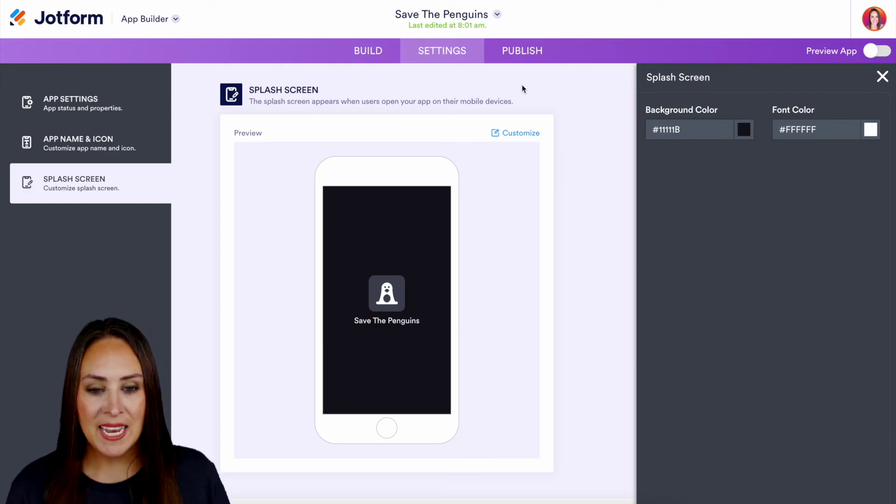
- Open the published app in a new tab and look through its Contact Us page and the testimonials on its Testimonials page
left_click(528, 57)
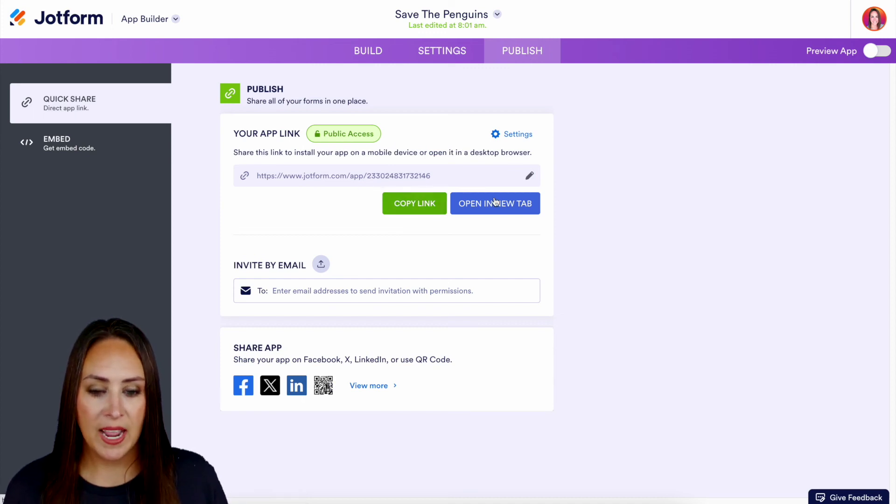
left_click(513, 209)
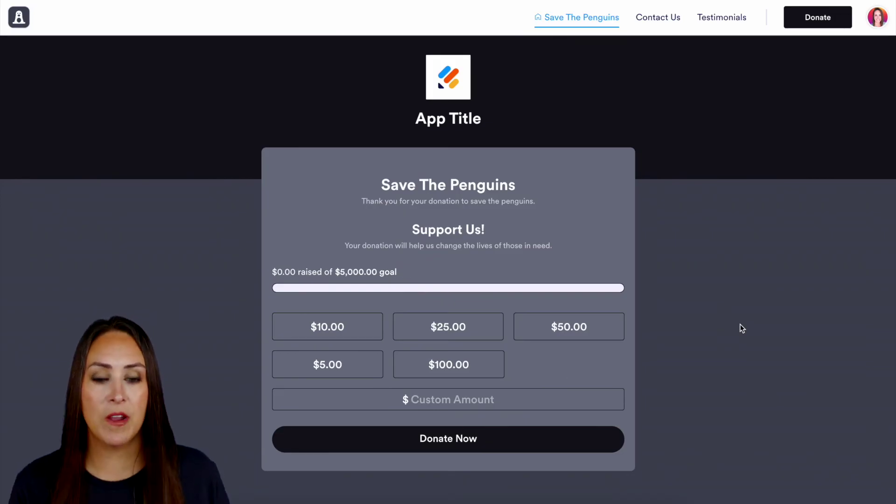
left_click(672, 22)
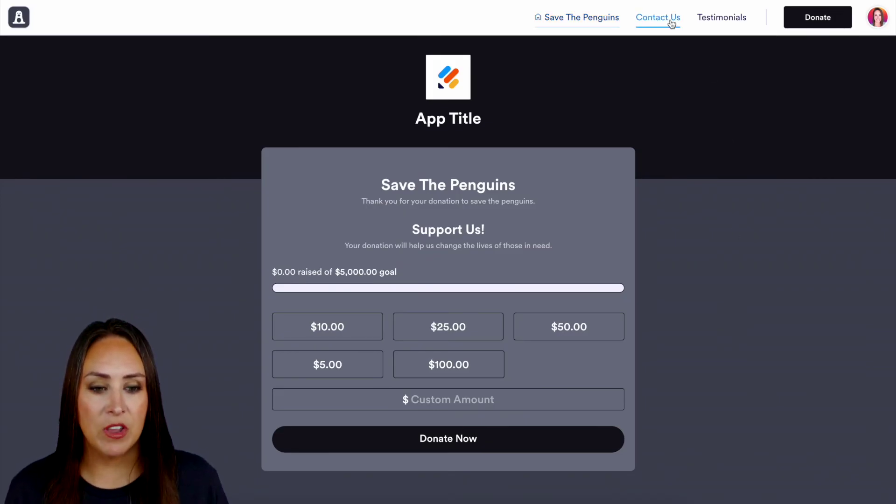
left_click(716, 22)
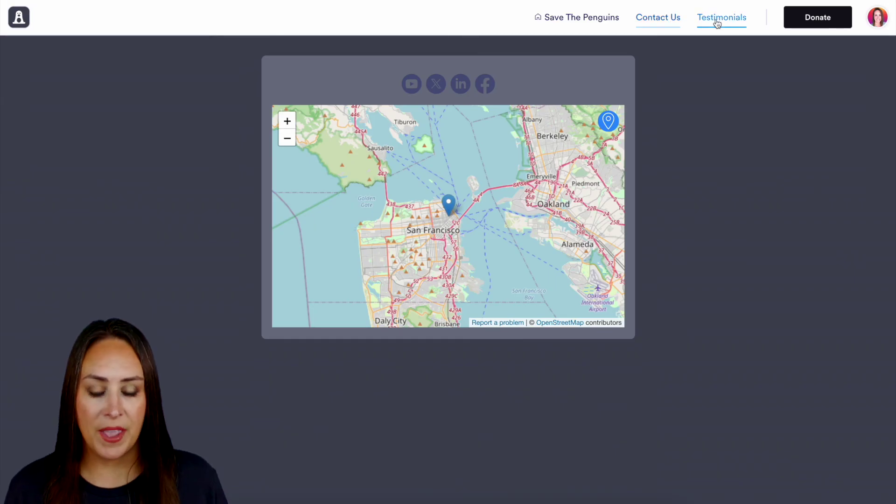
left_click(460, 165)
left_click(462, 164)
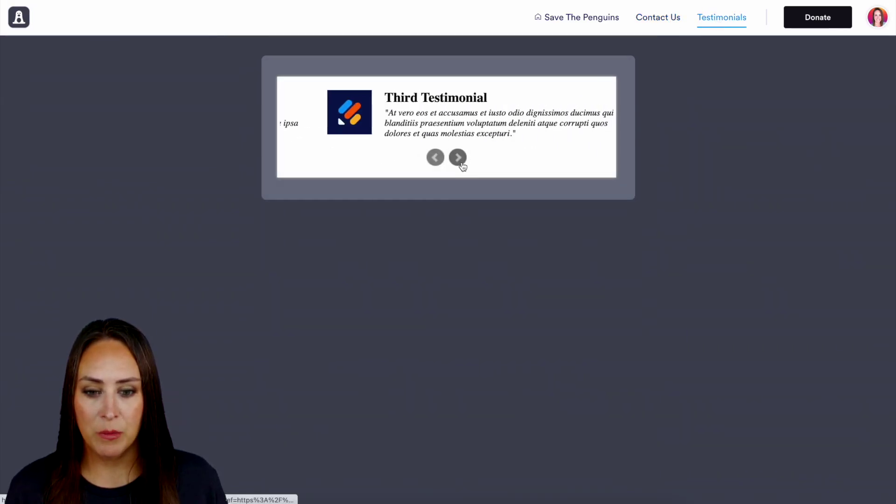
- Start a custom donation of $2,000 from the Save The Penguins page and go to checkout
left_click(586, 23)
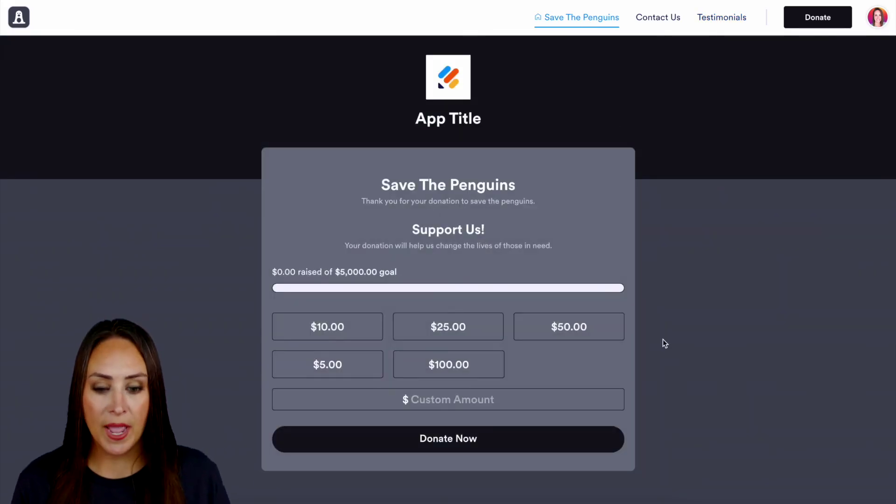
left_click(485, 400)
type("2000")
left_click(502, 444)
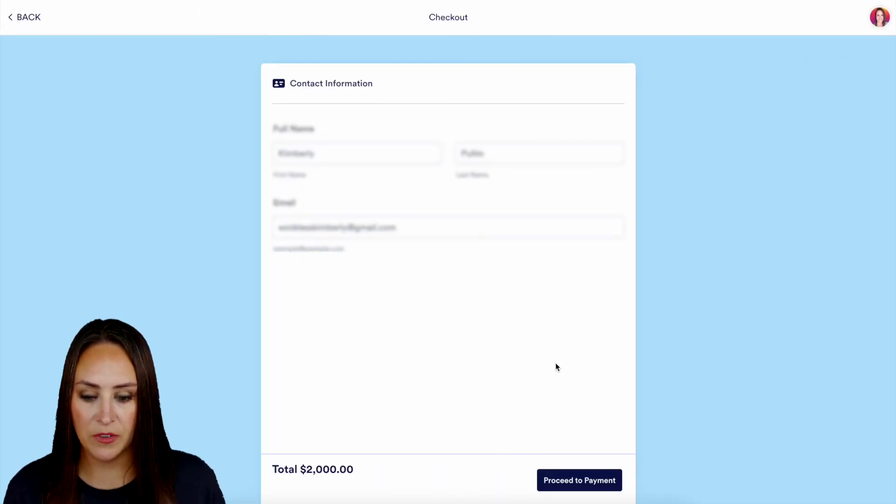
- Proceed to payment, fill in the payment details, submit the donation and return to the app's homepage
left_click(597, 484)
left_click(531, 230)
type("12345")
left_click(601, 485)
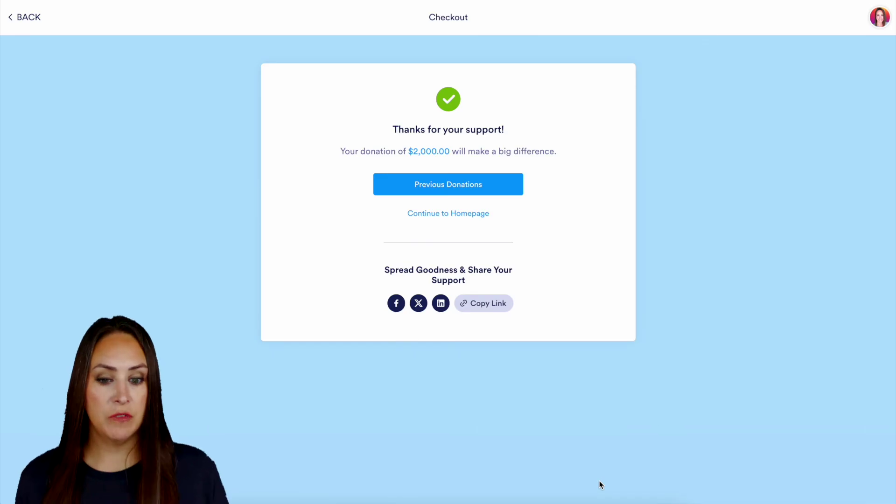
left_click(464, 214)
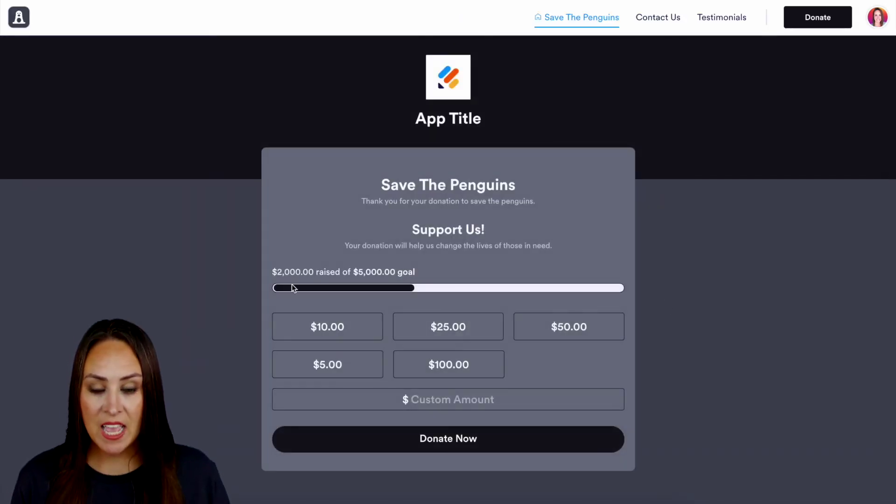